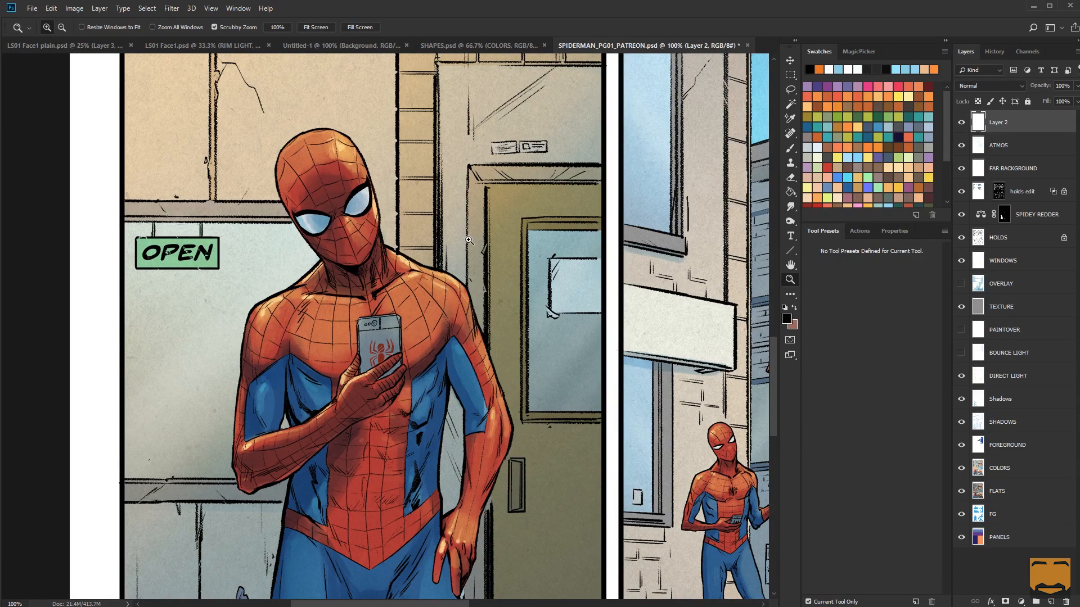
Try an orange brush stroke down the wall above Spider-Man's shoulder.
{"action": "key", "text": "b"}
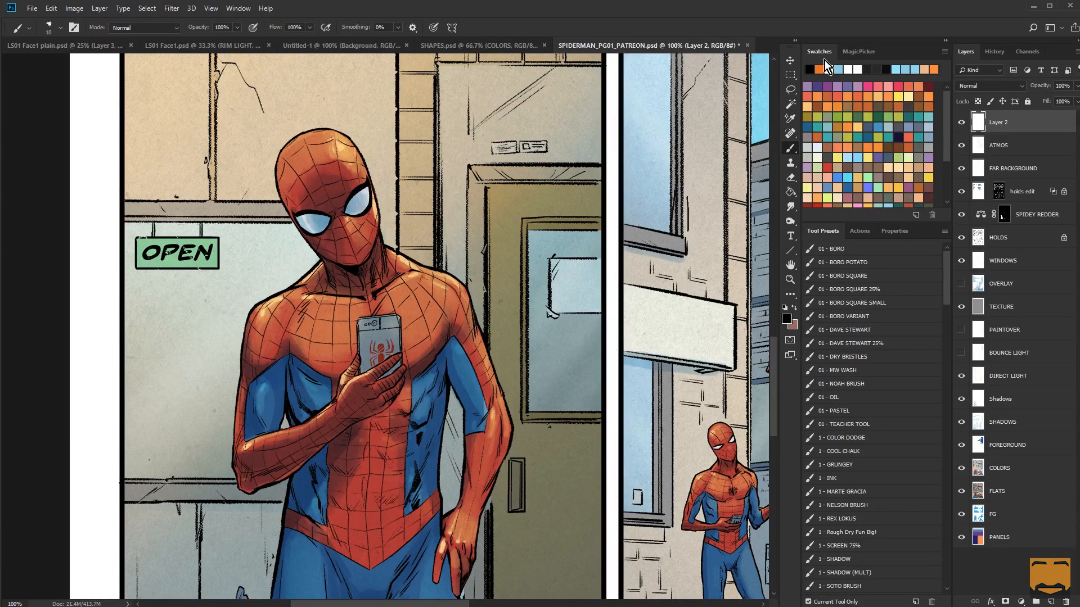
{"action": "left_click", "coordinate": [933, 69]}
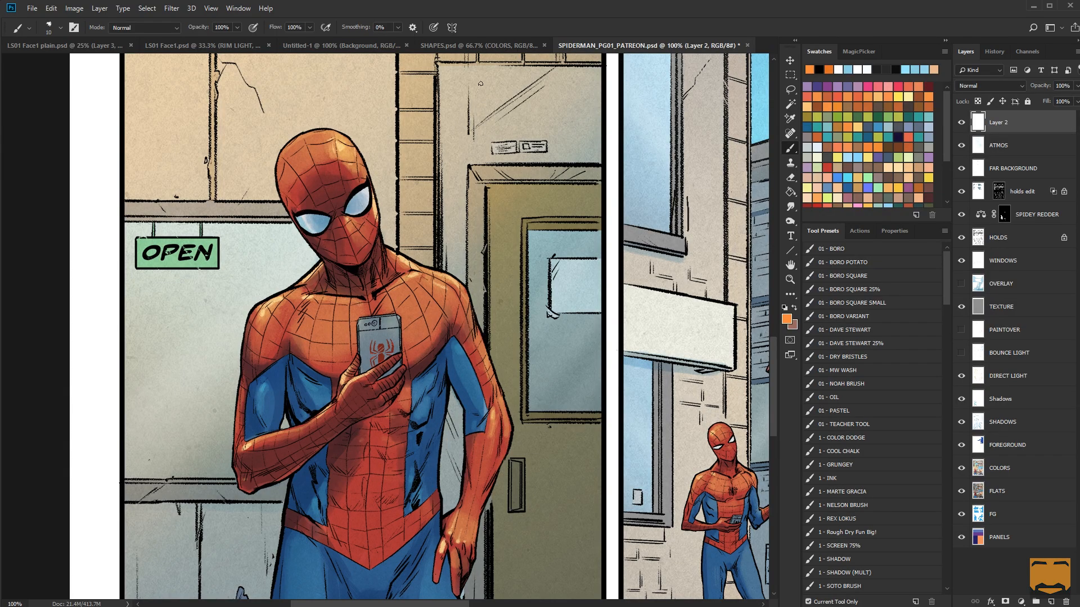
{"action": "left_click_drag", "start_coordinate": [480, 83], "coordinate": [442, 210]}
{"action": "key", "text": "ctrl+alt+z"}
{"action": "key", "text": "ctrl+alt+z"}
{"action": "key", "text": "ctrl+alt+z"}
{"action": "key", "text": "ctrl+alt+z"}
Sketch dashed yellow-orange light-ray marks from the wall's upper part down to Spider-Man's shoulder and beyond.
{"action": "left_click", "coordinate": [857, 51]}
{"action": "left_click", "coordinate": [877, 88]}
{"action": "left_click_drag", "start_coordinate": [451, 84], "coordinate": [452, 110]}
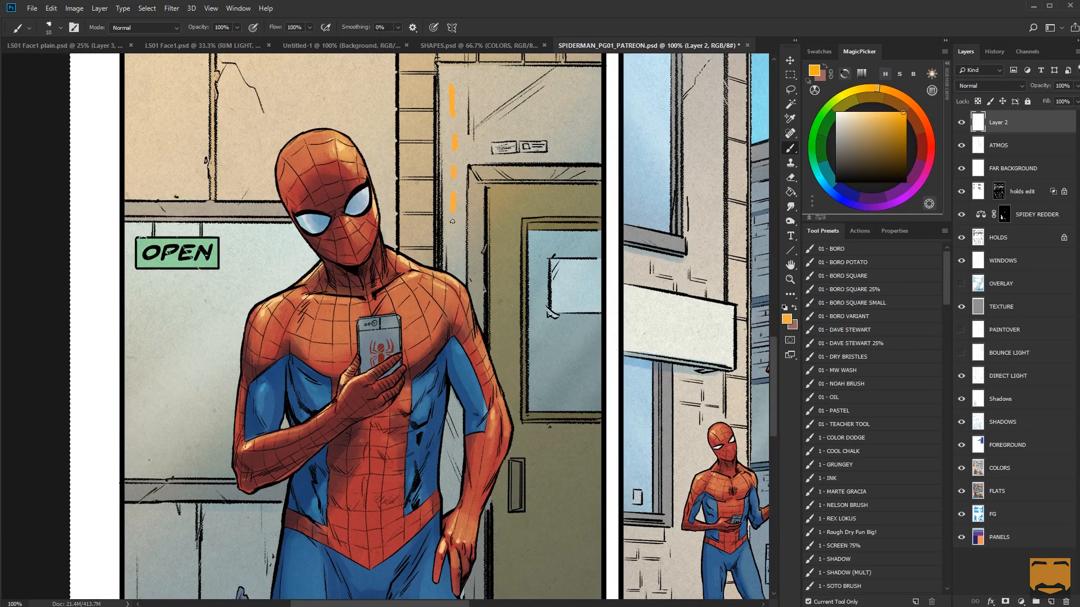
{"action": "left_click_drag", "start_coordinate": [452, 221], "coordinate": [453, 242]}
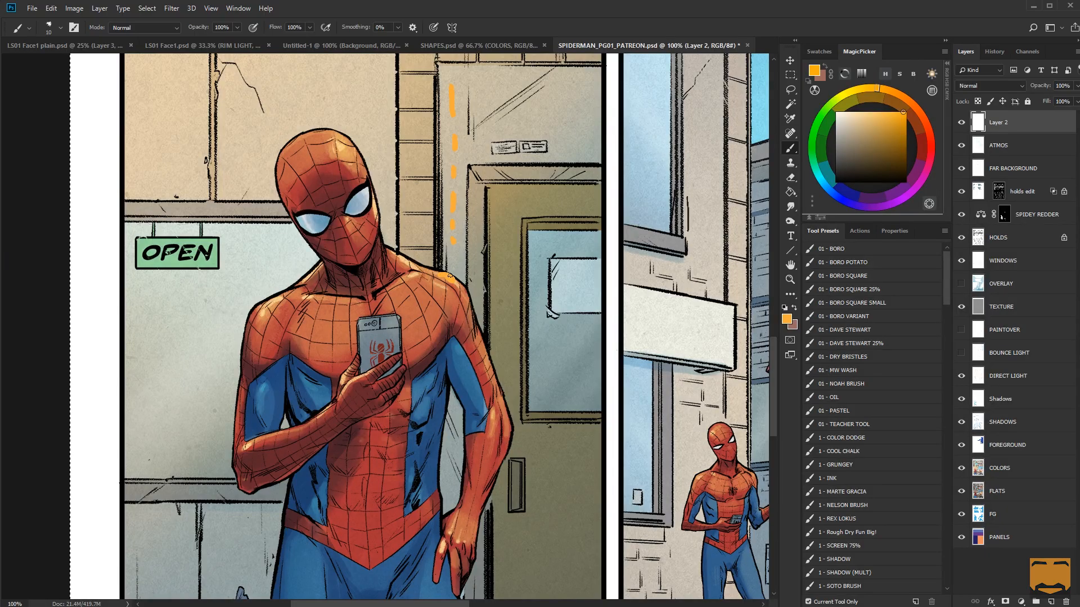
{"action": "left_click_drag", "start_coordinate": [439, 288], "coordinate": [443, 285]}
{"action": "key", "text": "ctrl+alt+z"}
{"action": "key", "text": "ctrl+alt+z"}
{"action": "mouse_move", "coordinate": [456, 283]}
{"action": "left_mouse_down"}
{"action": "mouse_move", "coordinate": [511, 292]}
{"action": "mouse_move", "coordinate": [514, 371]}
{"action": "left_mouse_up"}
Undo the dashed yellow-orange light-ray strokes.
{"action": "key", "text": "ctrl+alt+z"}
{"action": "key", "text": "ctrl+alt+z"}
{"action": "key", "text": "ctrl+alt+z"}
{"action": "key", "text": "ctrl+alt+z"}
{"action": "key", "text": "ctrl+alt+z"}
{"action": "key", "text": "ctrl+alt+z"}
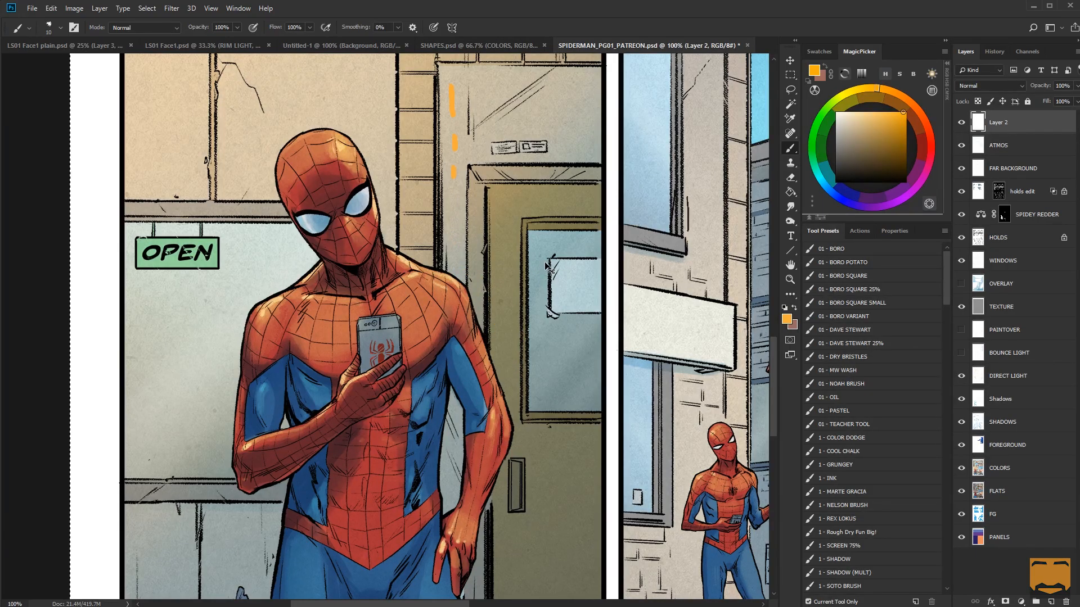
{"action": "key", "text": "ctrl+alt+z"}
Try a yellow-orange highlight stroke along the top edge of Spider-Man's head.
{"action": "left_click_drag", "start_coordinate": [370, 160], "coordinate": [470, 228]}
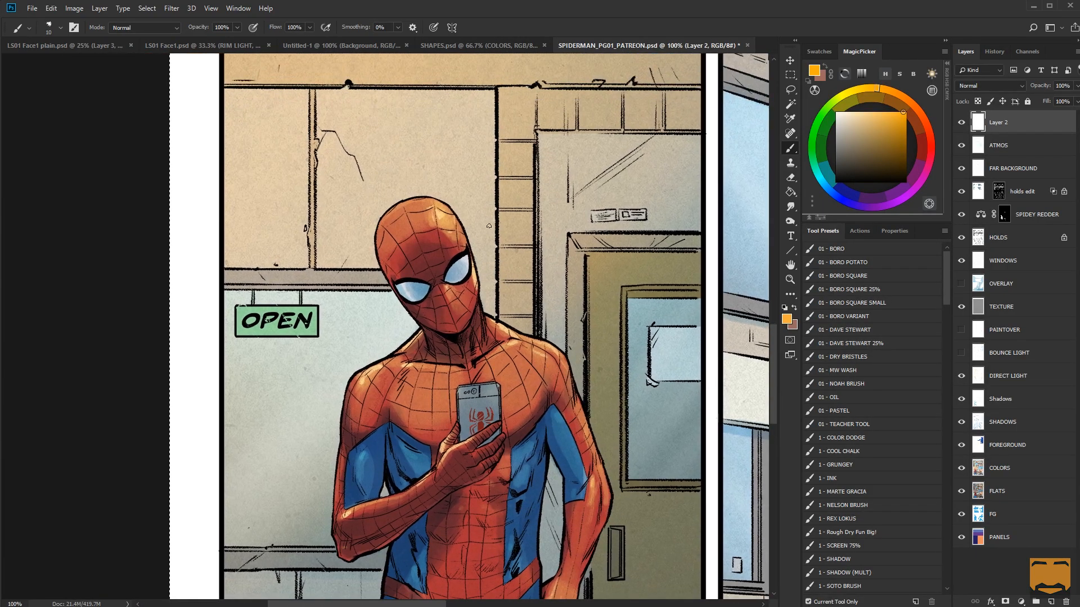
{"action": "key", "text": "z"}
{"action": "left_click", "coordinate": [470, 228]}
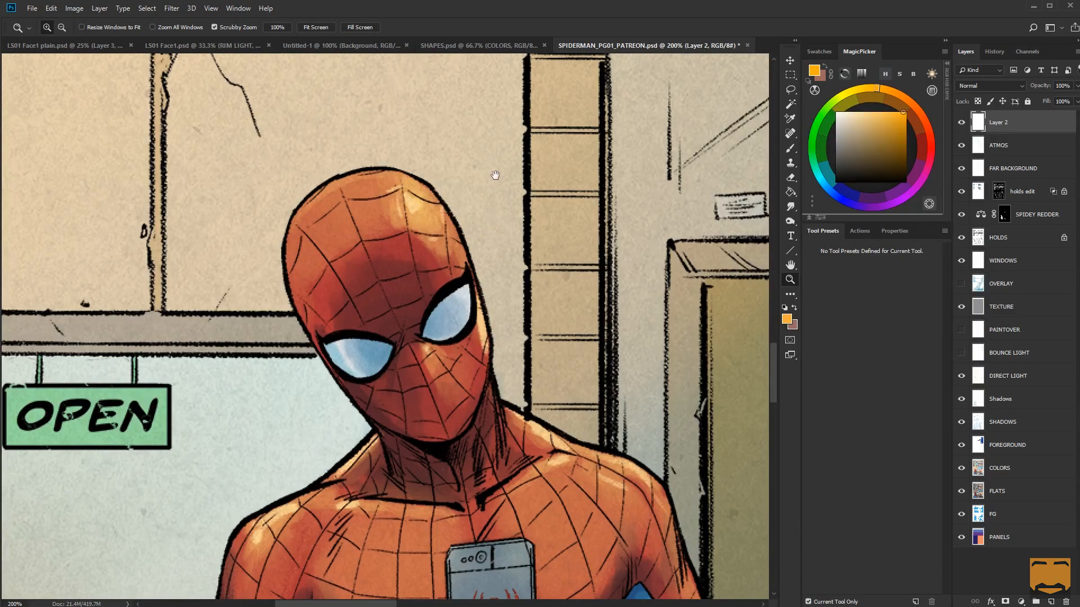
{"action": "left_click_drag", "start_coordinate": [495, 174], "coordinate": [517, 249]}
{"action": "key", "text": "b"}
{"action": "left_click_drag", "start_coordinate": [416, 256], "coordinate": [467, 260]}
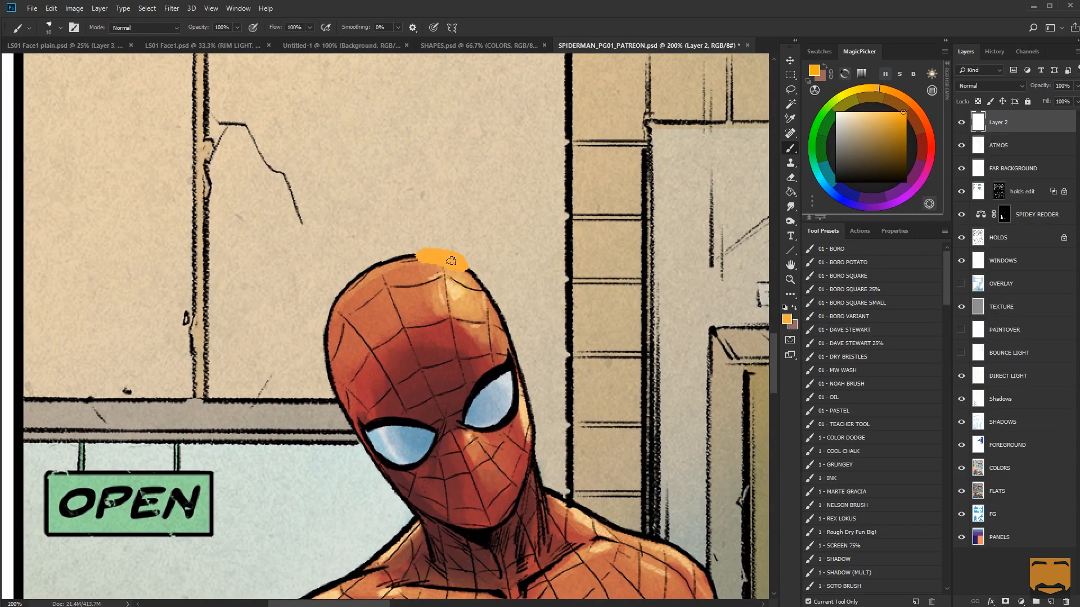
{"action": "key", "text": "ctrl+z"}
Paint a solid red head-and-neck silhouette on a white block beside Spider-Man.
{"action": "left_click_drag", "start_coordinate": [604, 197], "coordinate": [450, 179]}
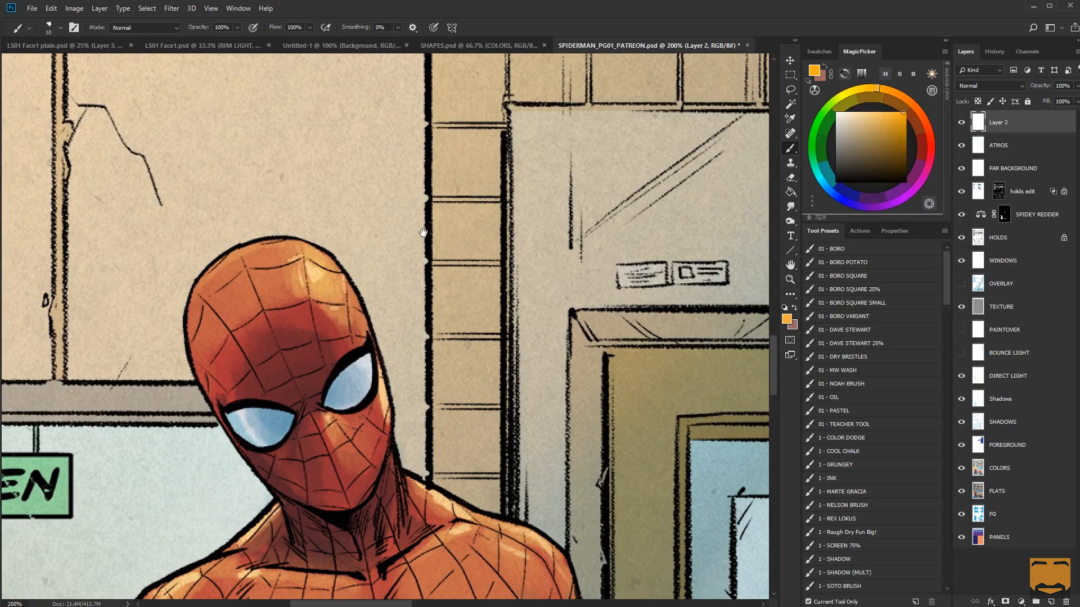
{"action": "left_click_drag", "start_coordinate": [423, 233], "coordinate": [367, 210]}
{"action": "left_click_drag", "start_coordinate": [473, 287], "coordinate": [468, 302]}
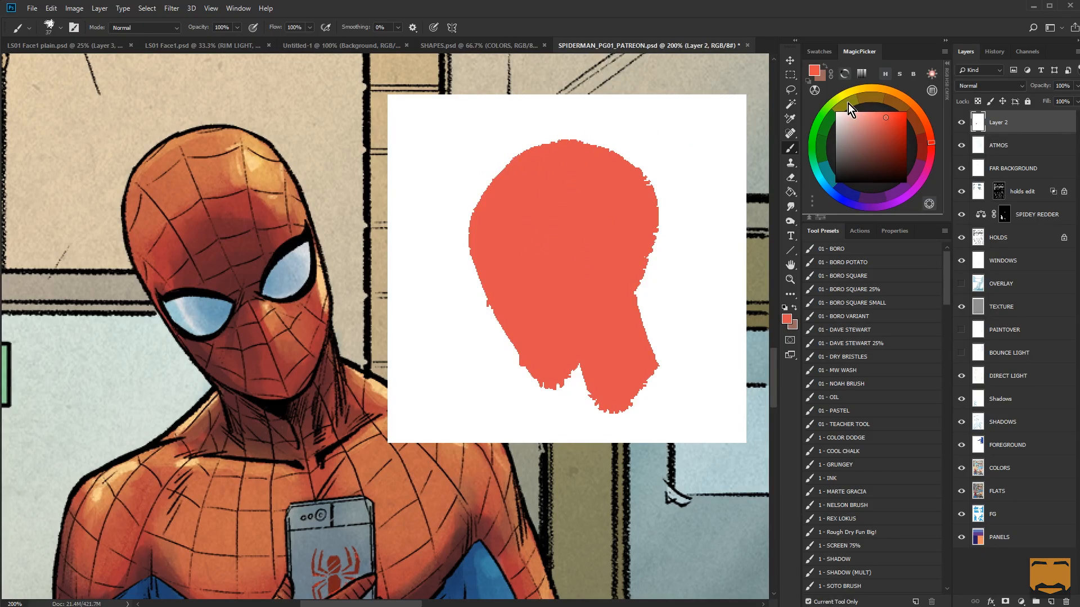
Try yellow-orange light-ray strokes around the red head silhouette.
{"action": "left_click", "coordinate": [879, 90]}
{"action": "mouse_move", "coordinate": [463, 144]}
{"action": "left_mouse_down"}
{"action": "mouse_move", "coordinate": [461, 157]}
{"action": "mouse_move", "coordinate": [446, 154]}
{"action": "left_mouse_up"}
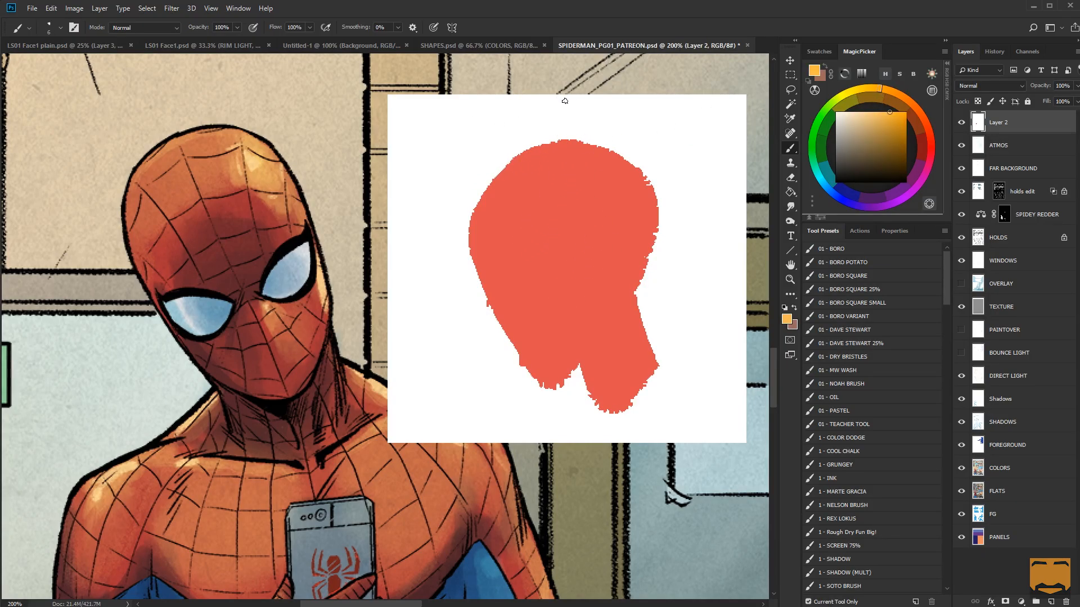
{"action": "left_click_drag", "start_coordinate": [565, 100], "coordinate": [561, 144]}
{"action": "key", "text": "ctrl+z"}
Paint a white cone shape beside the mask's eye and fill it with bright blue.
{"action": "left_click", "coordinate": [403, 163], "text": "alt"}
{"action": "mouse_move", "coordinate": [388, 223]}
{"action": "left_mouse_down"}
{"action": "mouse_move", "coordinate": [390, 187]}
{"action": "mouse_move", "coordinate": [326, 234]}
{"action": "left_mouse_up"}
{"action": "mouse_move", "coordinate": [326, 235]}
{"action": "left_mouse_down"}
{"action": "mouse_move", "coordinate": [386, 250]}
{"action": "mouse_move", "coordinate": [387, 212]}
{"action": "mouse_move", "coordinate": [392, 234]}
{"action": "left_mouse_up"}
{"action": "left_click_drag", "start_coordinate": [904, 110], "coordinate": [831, 186]}
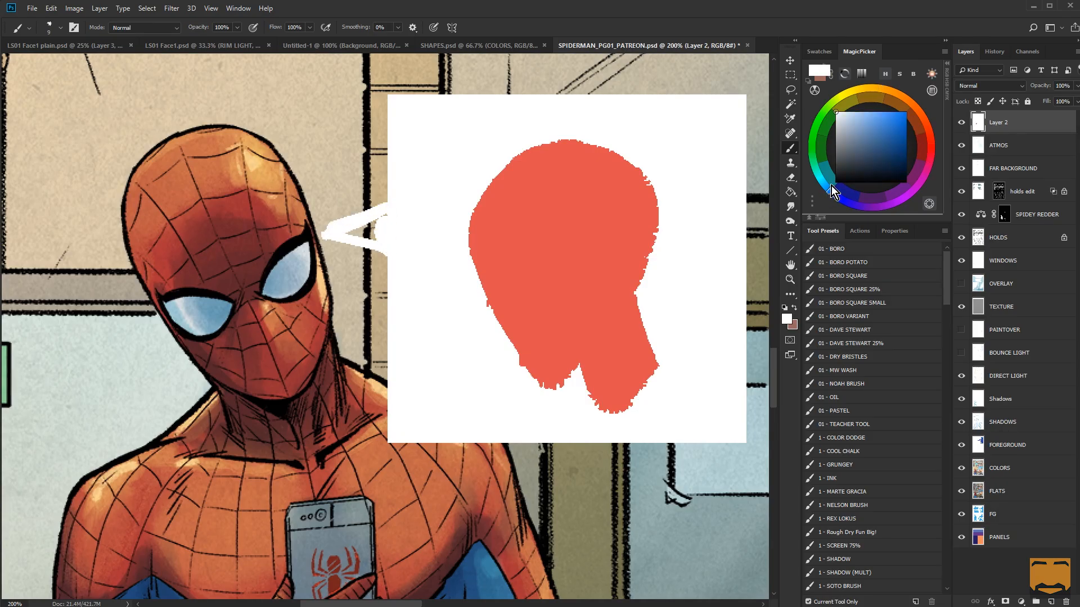
{"action": "left_click", "coordinate": [883, 112]}
{"action": "mouse_move", "coordinate": [346, 229]}
{"action": "left_mouse_down"}
{"action": "mouse_move", "coordinate": [382, 228]}
{"action": "mouse_move", "coordinate": [335, 232]}
{"action": "mouse_move", "coordinate": [384, 220]}
{"action": "mouse_move", "coordinate": [382, 239]}
{"action": "mouse_move", "coordinate": [386, 215]}
{"action": "mouse_move", "coordinate": [337, 230]}
{"action": "mouse_move", "coordinate": [395, 210]}
{"action": "left_mouse_up"}
{"action": "mouse_move", "coordinate": [396, 214]}
{"action": "left_mouse_down"}
{"action": "mouse_move", "coordinate": [412, 214]}
{"action": "mouse_move", "coordinate": [360, 225]}
{"action": "left_mouse_up"}
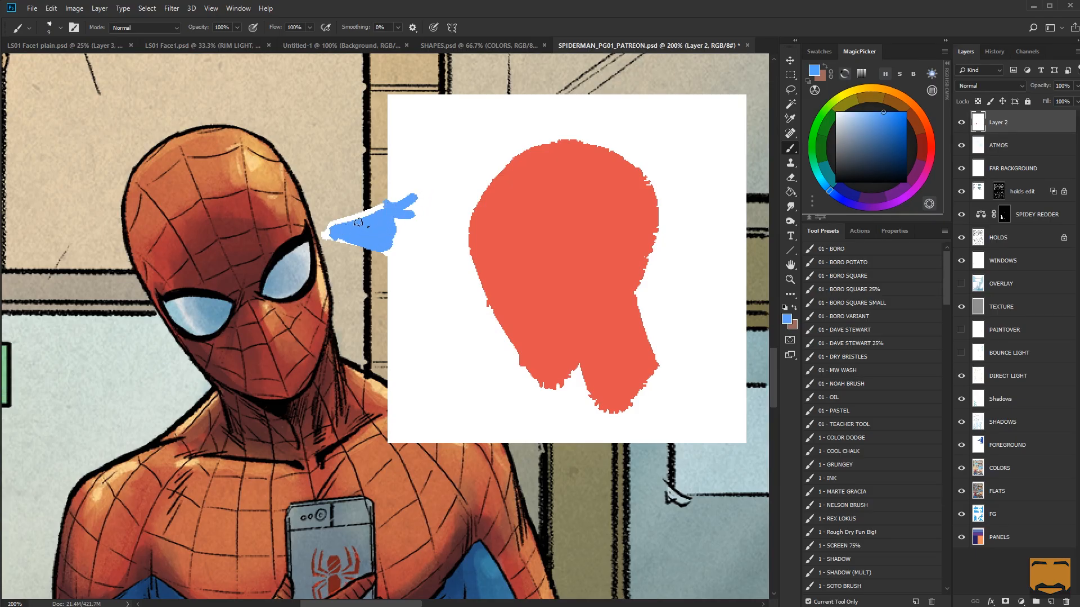
With a 2 px blue brush, sketch dashed light rays to the red silhouette and Spider-Man's head, and circle the forehead highlight.
{"action": "right_click", "coordinate": [476, 208], "text": "alt"}
{"action": "right_click", "coordinate": [538, 131], "text": "alt"}
{"action": "mouse_move", "coordinate": [567, 93]}
{"action": "left_mouse_down"}
{"action": "mouse_move", "coordinate": [570, 140]}
{"action": "mouse_move", "coordinate": [571, 39]}
{"action": "left_mouse_up"}
{"action": "mouse_move", "coordinate": [499, 70]}
{"action": "left_mouse_down"}
{"action": "mouse_move", "coordinate": [502, 167]}
{"action": "mouse_move", "coordinate": [383, 169]}
{"action": "mouse_move", "coordinate": [485, 135]}
{"action": "mouse_move", "coordinate": [487, 167]}
{"action": "left_mouse_up"}
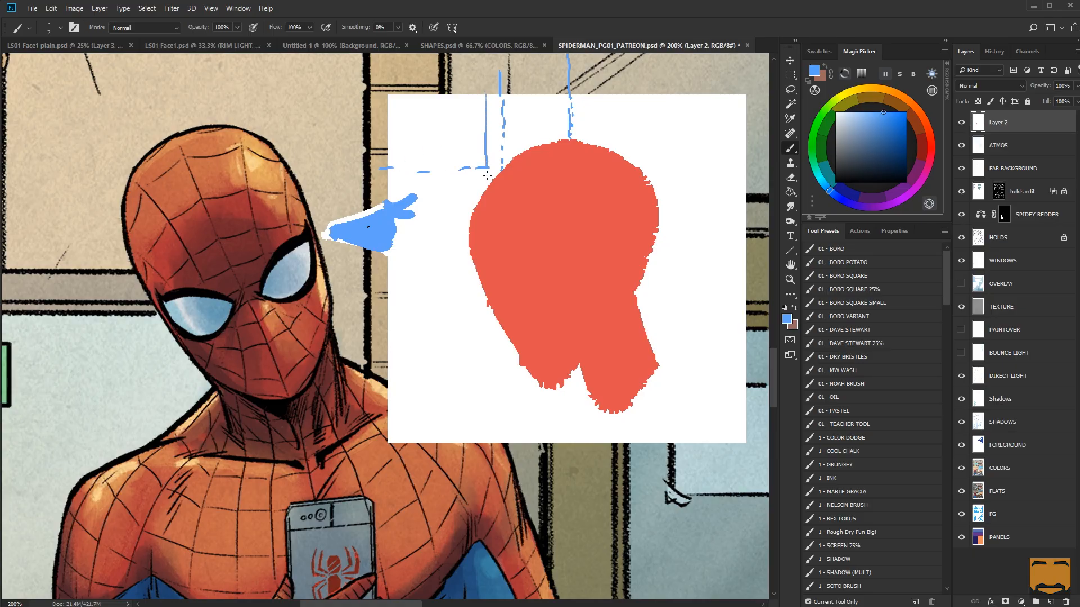
{"action": "left_click_drag", "start_coordinate": [388, 180], "coordinate": [320, 183]}
{"action": "mouse_move", "coordinate": [226, 170]}
{"action": "left_mouse_down"}
{"action": "mouse_move", "coordinate": [250, 143]}
{"action": "mouse_move", "coordinate": [284, 156]}
{"action": "mouse_move", "coordinate": [237, 168]}
{"action": "left_mouse_up"}
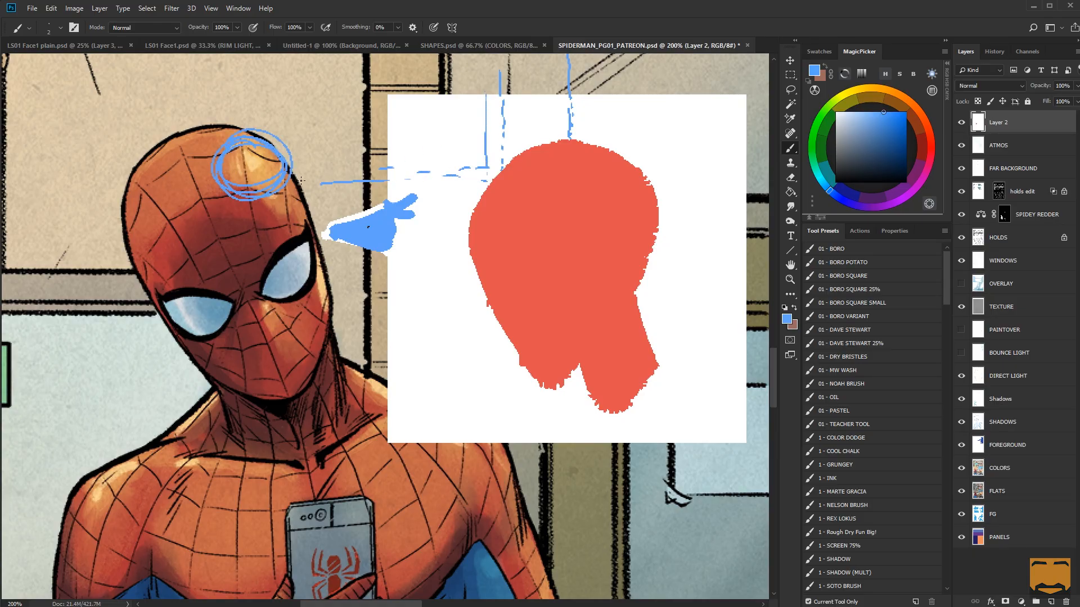
{"action": "left_click_drag", "start_coordinate": [508, 82], "coordinate": [510, 147]}
{"action": "left_click_drag", "start_coordinate": [396, 169], "coordinate": [311, 170]}
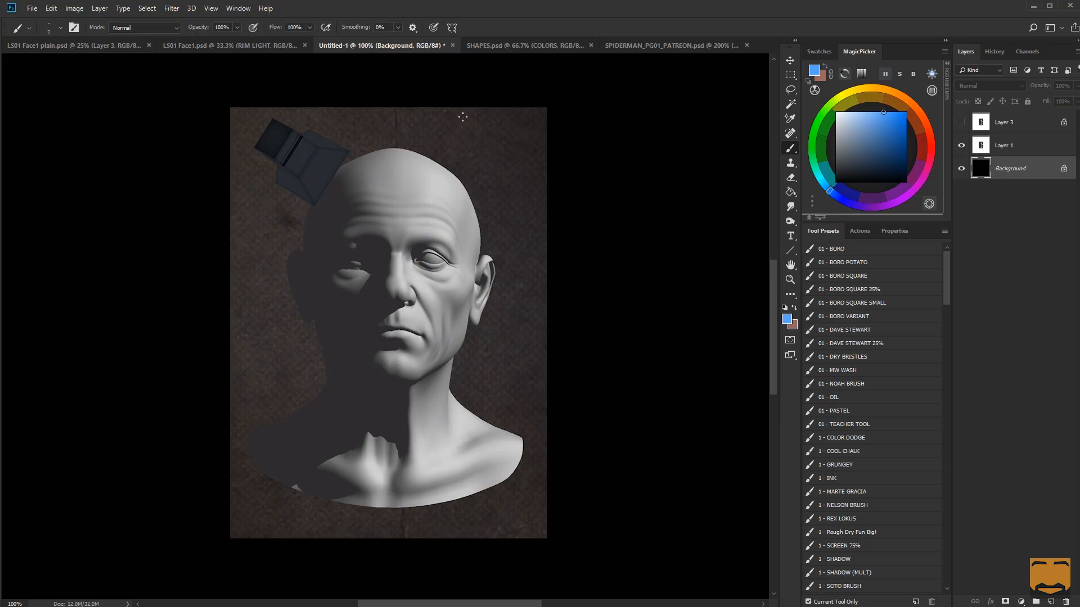
In the Untitled-1 document, mark the lit forehead on a new layer with a 16 px red brush.
{"action": "right_click", "coordinate": [427, 181], "text": "alt"}
{"action": "left_click", "coordinate": [931, 143]}
{"action": "left_click", "coordinate": [890, 112]}
{"action": "right_click", "coordinate": [408, 244], "text": "alt"}
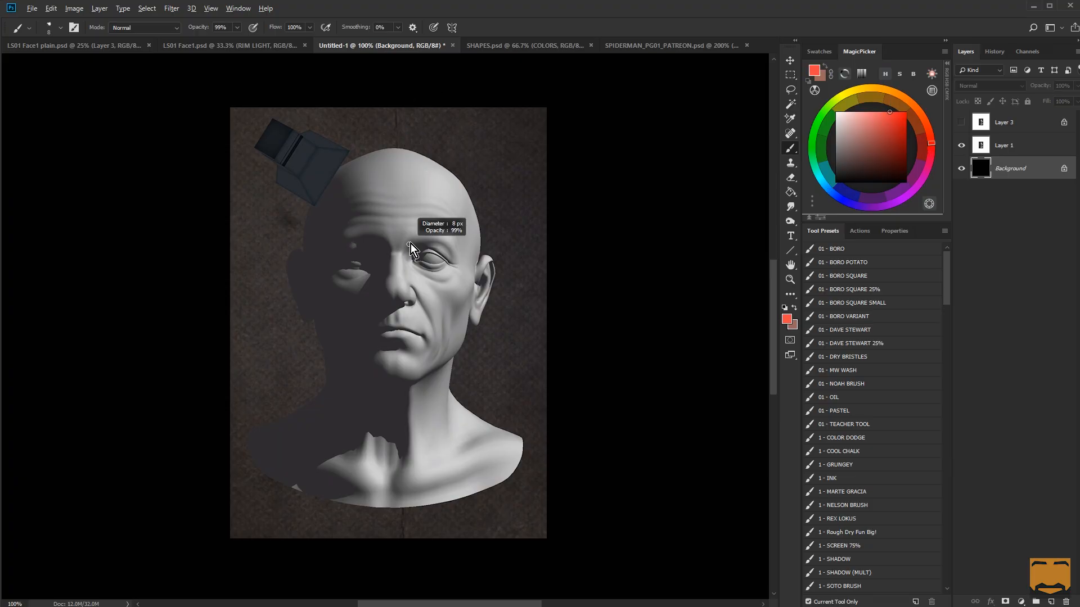
{"action": "left_click_drag", "start_coordinate": [414, 247], "coordinate": [418, 247]}
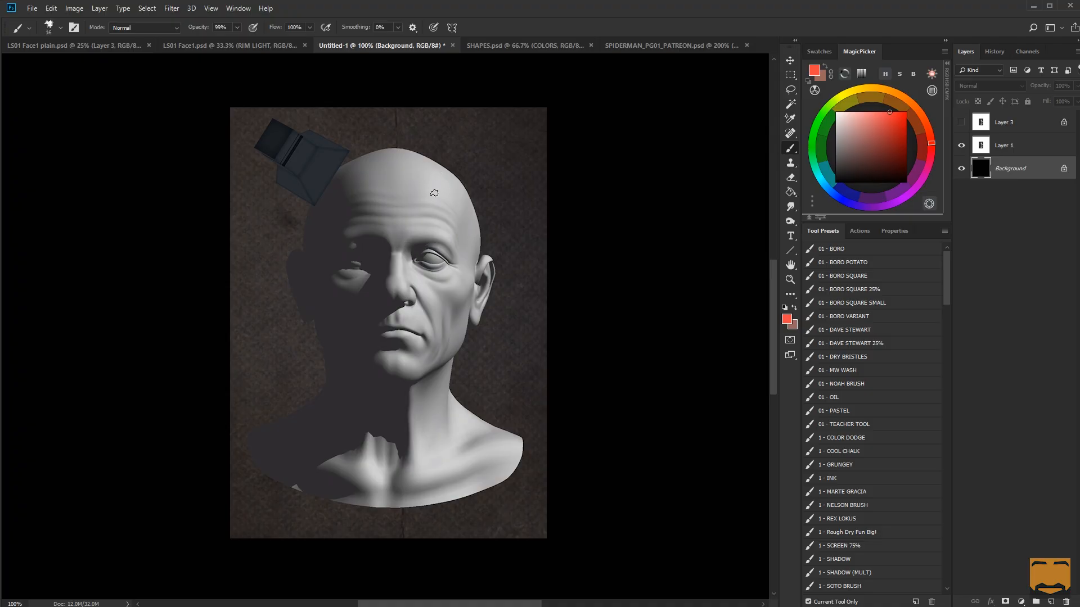
{"action": "key", "text": "ctrl+shift+alt+n"}
{"action": "mouse_move", "coordinate": [426, 167]}
{"action": "left_mouse_down"}
{"action": "mouse_move", "coordinate": [461, 191]}
{"action": "mouse_move", "coordinate": [441, 222]}
{"action": "left_mouse_up"}
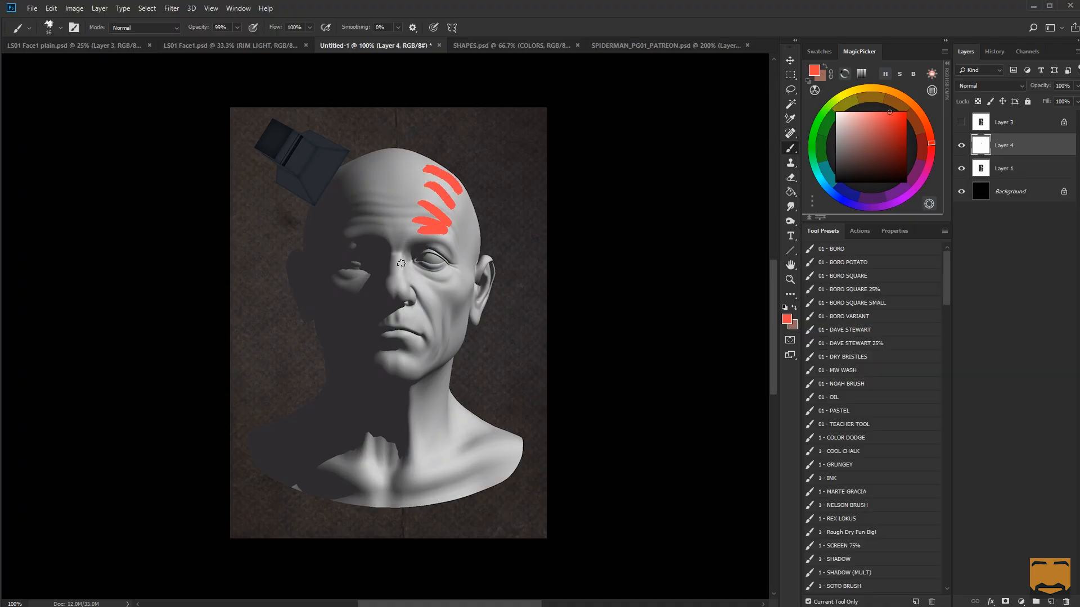
Mark the lit planes around the nose, eye, upper lip, neck and collarbones with red strokes.
{"action": "mouse_move", "coordinate": [398, 256]}
{"action": "left_mouse_down"}
{"action": "mouse_move", "coordinate": [400, 291]}
{"action": "mouse_move", "coordinate": [451, 269]}
{"action": "mouse_move", "coordinate": [422, 284]}
{"action": "mouse_move", "coordinate": [458, 278]}
{"action": "mouse_move", "coordinate": [419, 304]}
{"action": "mouse_move", "coordinate": [429, 325]}
{"action": "mouse_move", "coordinate": [417, 326]}
{"action": "left_mouse_up"}
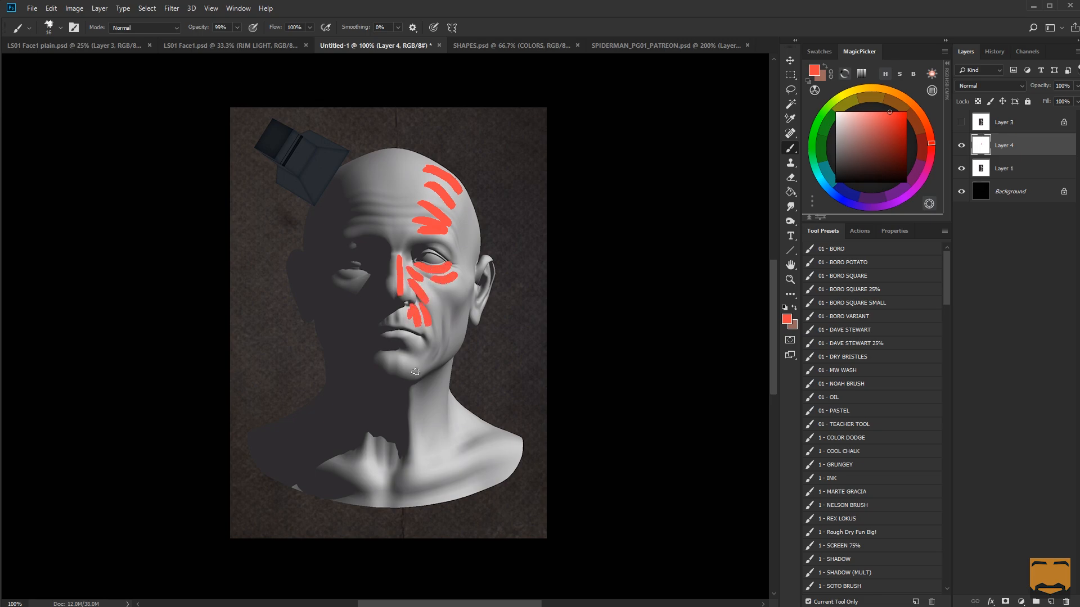
{"action": "left_click_drag", "start_coordinate": [449, 391], "coordinate": [483, 425]}
{"action": "left_click", "coordinate": [373, 471]}
{"action": "left_click_drag", "start_coordinate": [423, 478], "coordinate": [515, 435]}
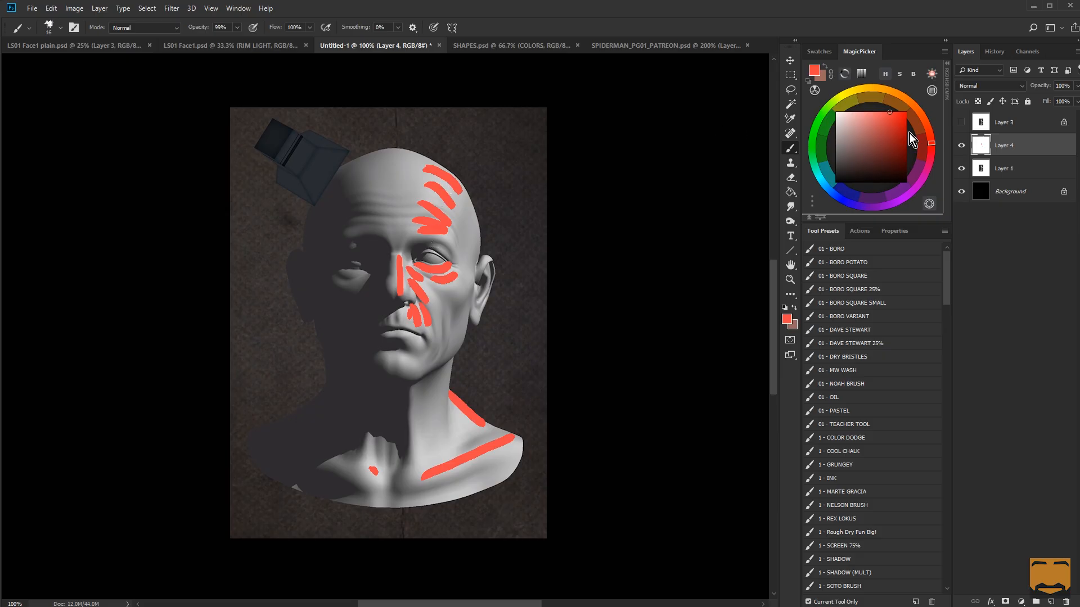
Hide the red markup on Layer 4, and show and select the pixelated Layer 3.
{"action": "left_click", "coordinate": [961, 146]}
{"action": "left_click", "coordinate": [961, 123]}
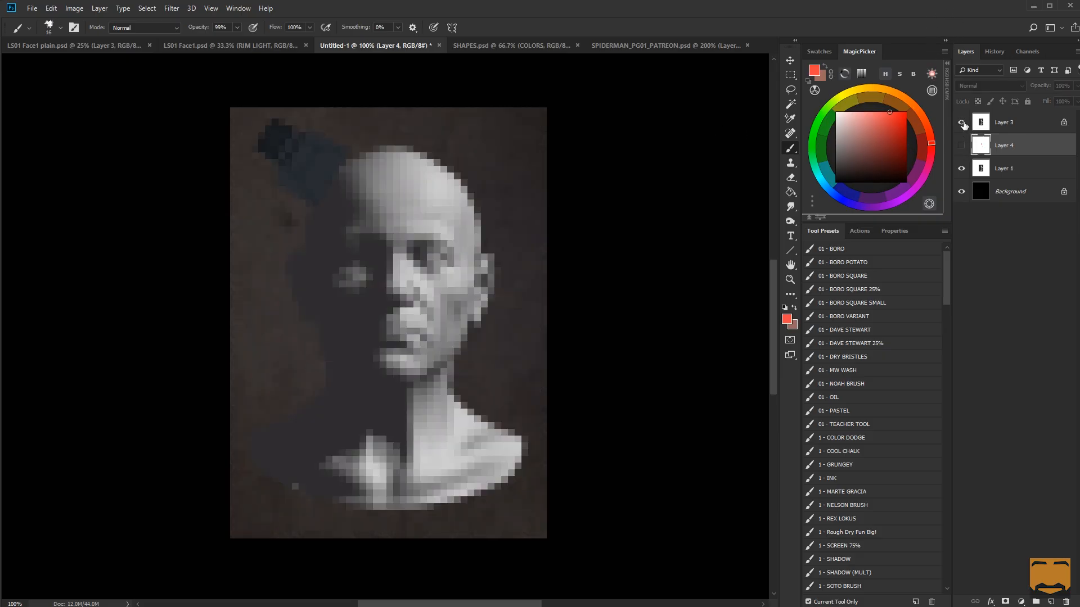
{"action": "left_click", "coordinate": [1021, 122]}
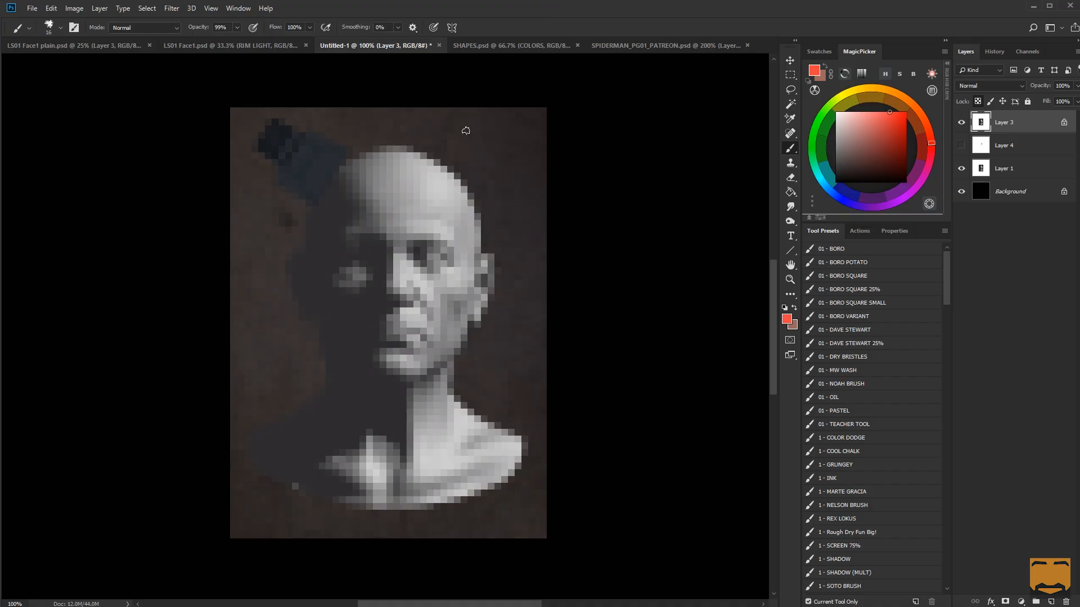
Try red marks on the pixelated head's lit forehead, nose and mouth areas.
{"action": "right_click", "coordinate": [455, 206], "text": "alt"}
{"action": "mouse_move", "coordinate": [444, 179]}
{"action": "left_mouse_down"}
{"action": "mouse_move", "coordinate": [440, 213]}
{"action": "mouse_move", "coordinate": [436, 189]}
{"action": "left_mouse_up"}
{"action": "left_click_drag", "start_coordinate": [410, 248], "coordinate": [430, 295]}
{"action": "mouse_move", "coordinate": [412, 309]}
{"action": "left_mouse_down"}
{"action": "mouse_move", "coordinate": [410, 325]}
{"action": "mouse_move", "coordinate": [416, 319]}
{"action": "left_mouse_up"}
{"action": "key", "text": "ctrl+z"}
{"action": "key", "text": "ctrl+z"}
{"action": "key", "text": "ctrl+z"}
Try red marks along the shadow edge on the pixelated forehead, nose and mouth.
{"action": "left_click_drag", "start_coordinate": [361, 179], "coordinate": [374, 226]}
{"action": "left_click_drag", "start_coordinate": [392, 255], "coordinate": [387, 293]}
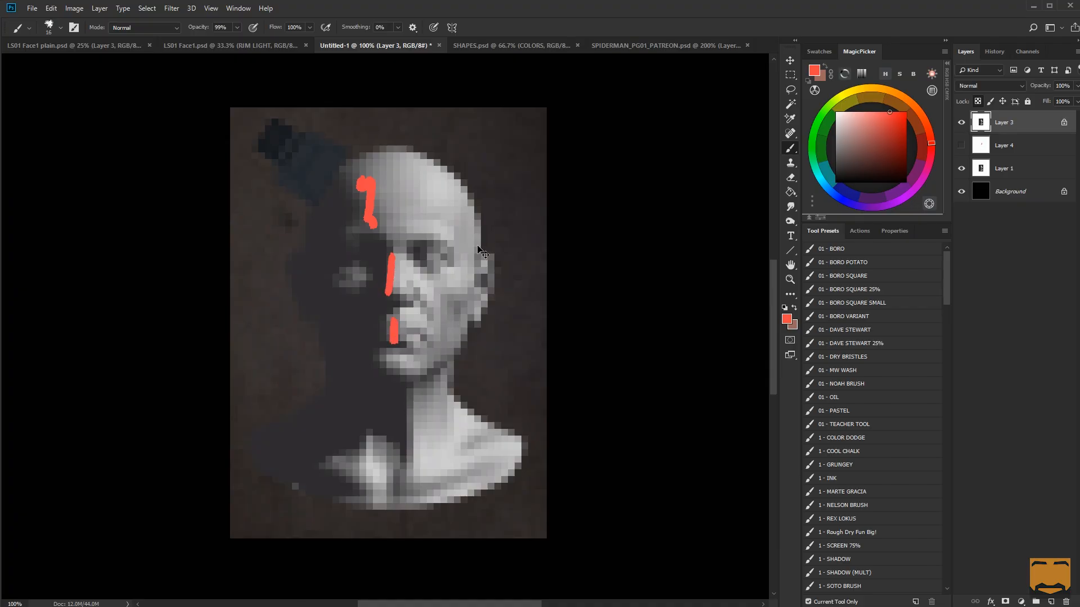
{"action": "key", "text": "ctrl+z"}
{"action": "key", "text": "ctrl+z"}
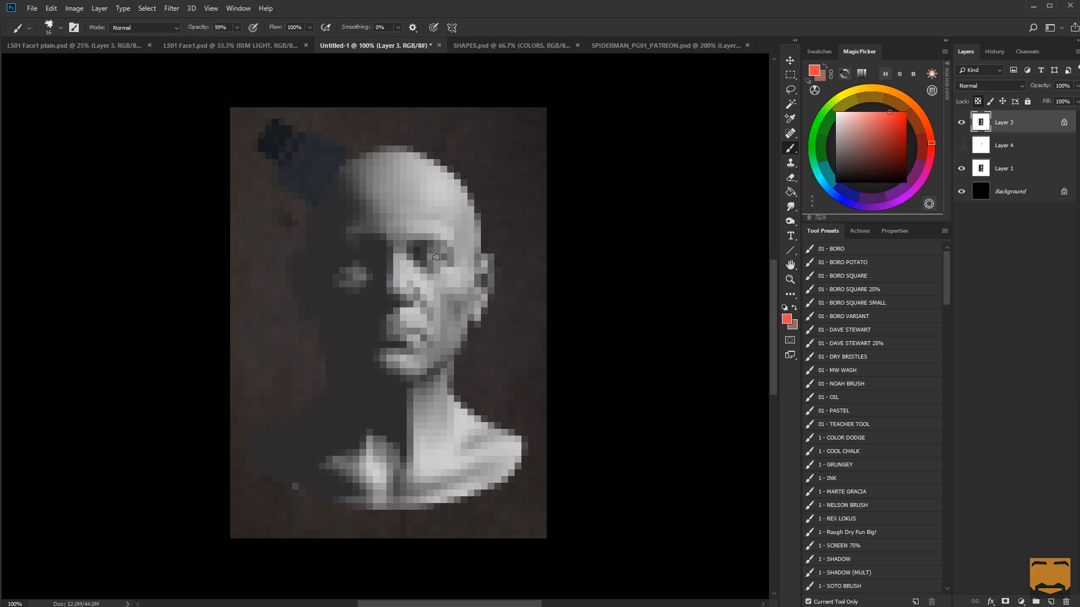
Switch to the mirrored 3D head window and draw green dashed rays from the lamp to the face and on to a sketched eye.
{"action": "key", "text": "alt+Tab"}
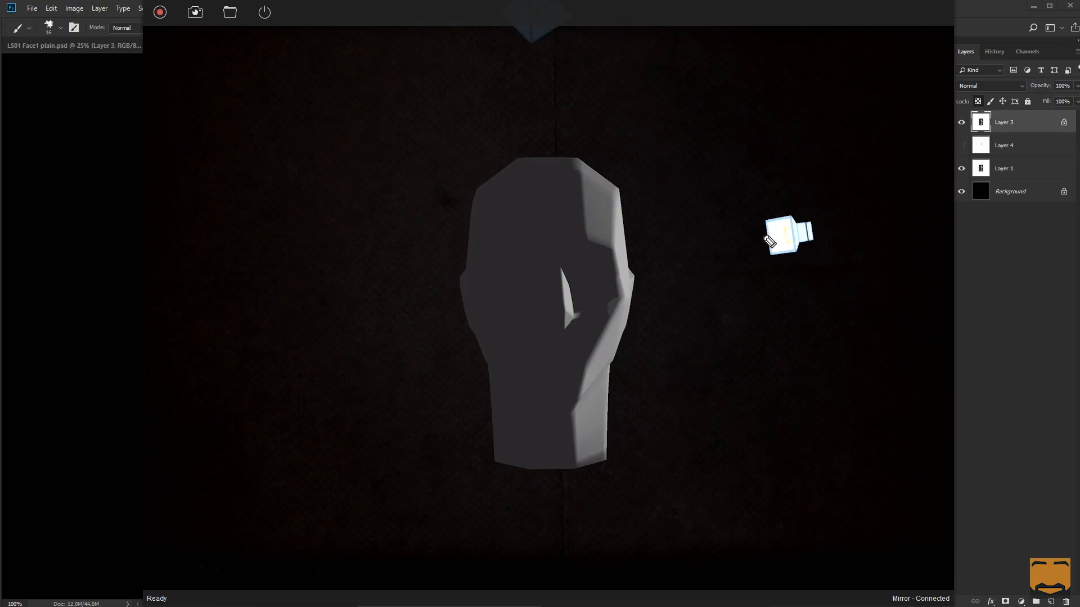
{"action": "mouse_move", "coordinate": [753, 243]}
{"action": "left_mouse_down"}
{"action": "mouse_move", "coordinate": [621, 260]}
{"action": "mouse_move", "coordinate": [651, 226]}
{"action": "mouse_move", "coordinate": [637, 257]}
{"action": "left_mouse_up"}
{"action": "mouse_move", "coordinate": [625, 263]}
{"action": "left_mouse_down"}
{"action": "mouse_move", "coordinate": [671, 344]}
{"action": "mouse_move", "coordinate": [717, 380]}
{"action": "left_mouse_up"}
{"action": "mouse_move", "coordinate": [736, 432]}
{"action": "left_mouse_down"}
{"action": "mouse_move", "coordinate": [699, 487]}
{"action": "mouse_move", "coordinate": [735, 439]}
{"action": "mouse_move", "coordinate": [743, 505]}
{"action": "left_mouse_up"}
{"action": "mouse_move", "coordinate": [721, 445]}
{"action": "left_mouse_down"}
{"action": "mouse_move", "coordinate": [709, 435]}
{"action": "mouse_move", "coordinate": [738, 402]}
{"action": "left_mouse_up"}
{"action": "mouse_move", "coordinate": [731, 428]}
{"action": "left_mouse_down"}
{"action": "mouse_move", "coordinate": [747, 406]}
{"action": "mouse_move", "coordinate": [764, 409]}
{"action": "left_mouse_up"}
{"action": "left_click_drag", "start_coordinate": [719, 455], "coordinate": [718, 452]}
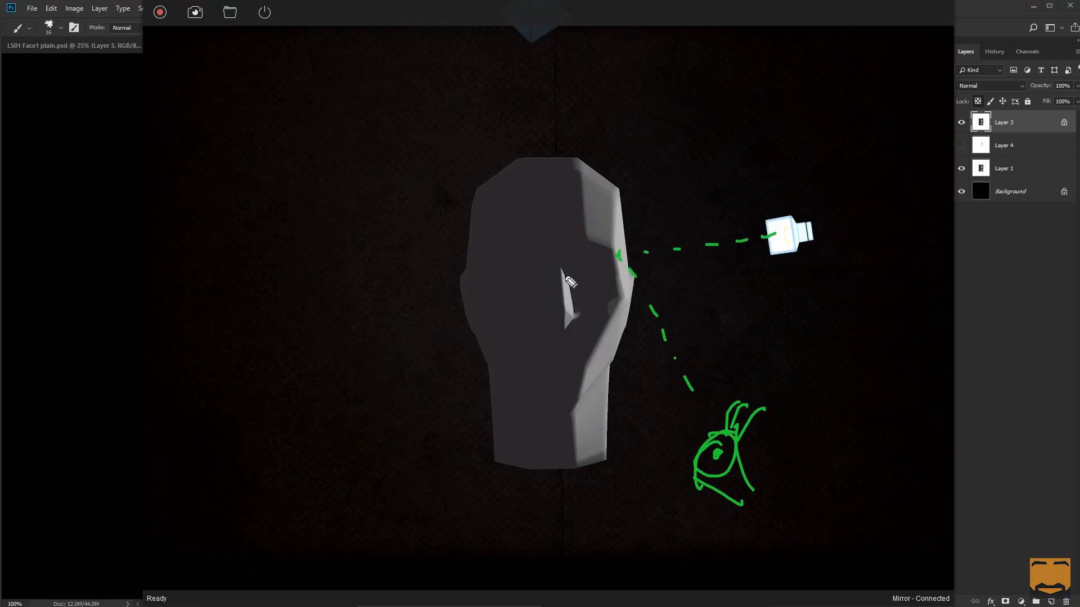
Outline the lit nose plane in green, trace the lamp's dashed ray to it, and clear the markup.
{"action": "mouse_move", "coordinate": [561, 271]}
{"action": "left_mouse_down"}
{"action": "mouse_move", "coordinate": [575, 316]}
{"action": "mouse_move", "coordinate": [566, 320]}
{"action": "mouse_move", "coordinate": [563, 275]}
{"action": "left_mouse_up"}
{"action": "left_click_drag", "start_coordinate": [748, 245], "coordinate": [585, 289]}
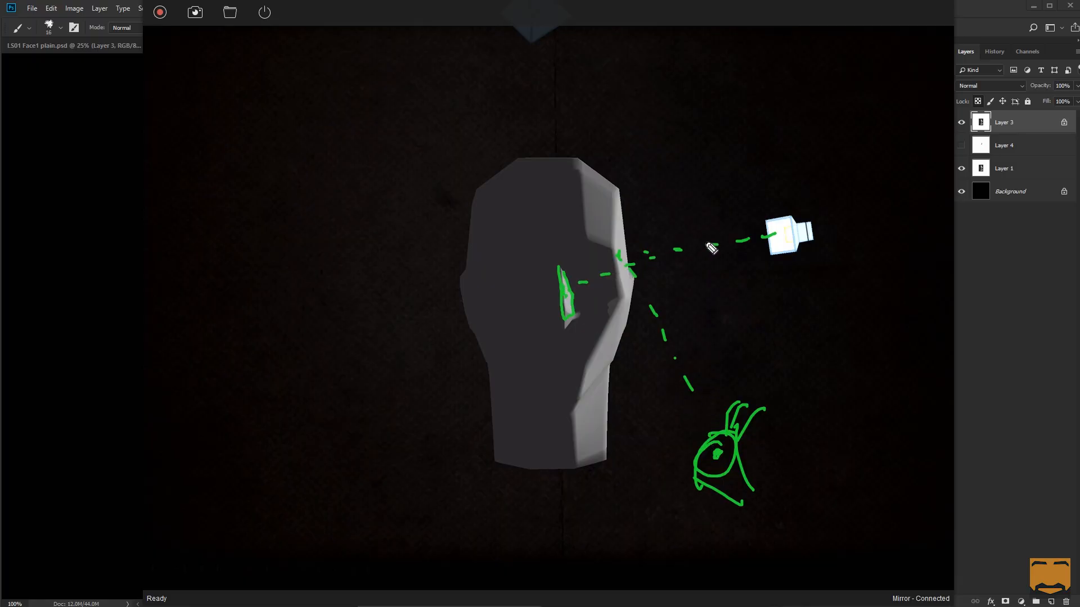
{"action": "key", "text": "e"}
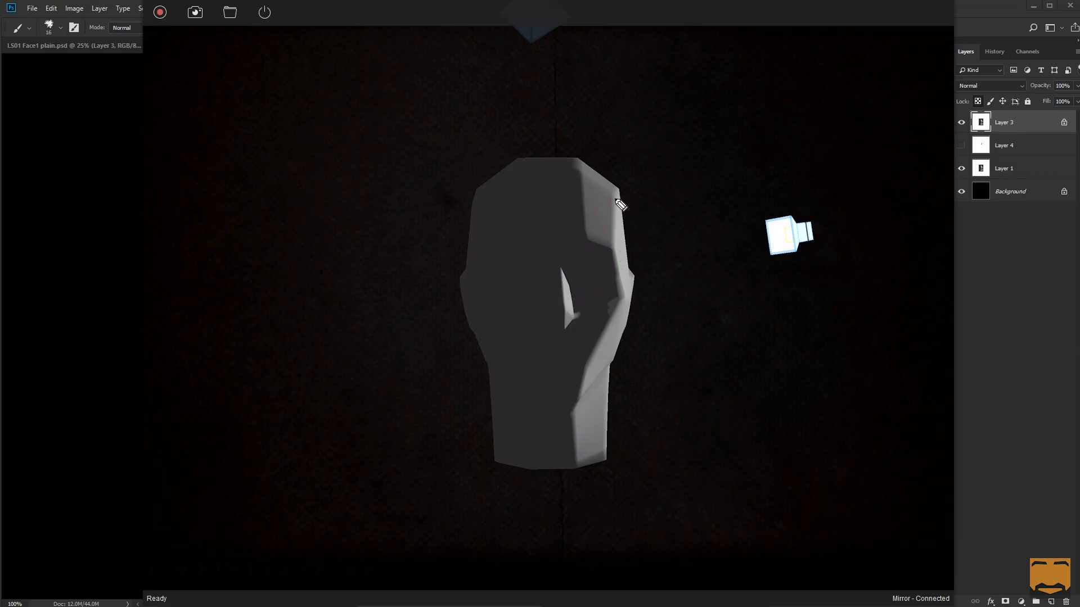
Outline the lit forehead plane in green and trace dashed lines linking it to the lamp and a sketched viewer's eye.
{"action": "mouse_move", "coordinate": [620, 188]}
{"action": "left_mouse_down"}
{"action": "mouse_move", "coordinate": [618, 262]}
{"action": "mouse_move", "coordinate": [637, 255]}
{"action": "mouse_move", "coordinate": [624, 186]}
{"action": "left_mouse_up"}
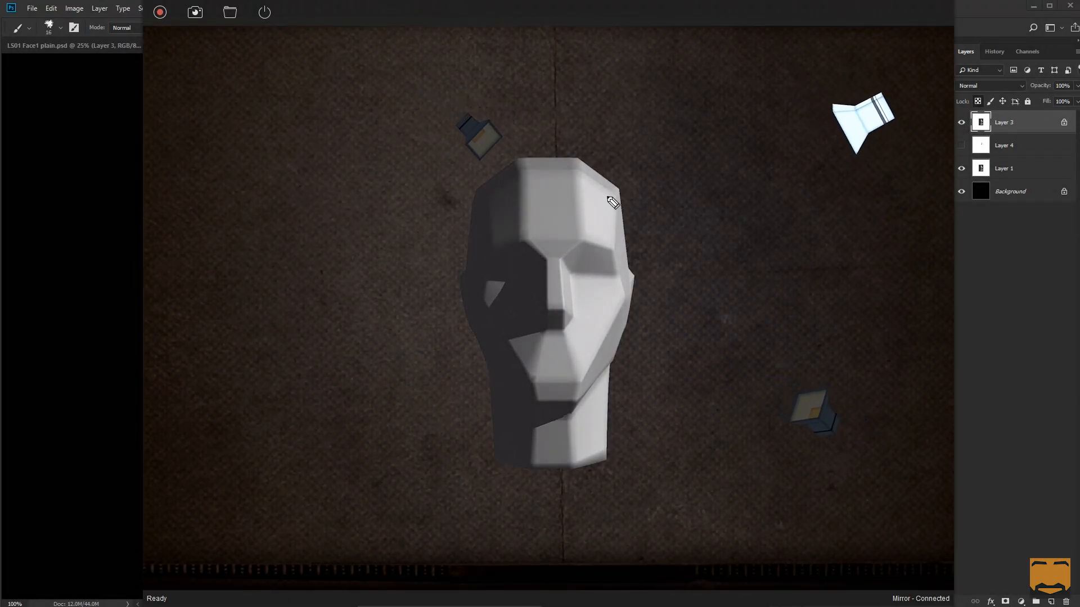
{"action": "mouse_move", "coordinate": [582, 174]}
{"action": "left_mouse_down"}
{"action": "mouse_move", "coordinate": [614, 193]}
{"action": "mouse_move", "coordinate": [613, 249]}
{"action": "mouse_move", "coordinate": [583, 242]}
{"action": "mouse_move", "coordinate": [613, 246]}
{"action": "left_mouse_up"}
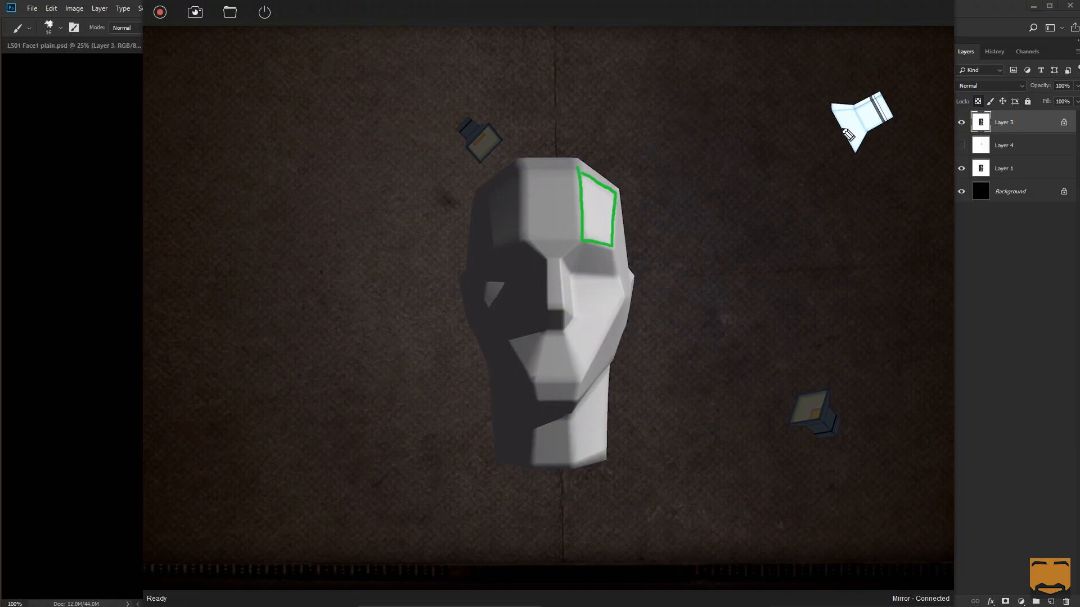
{"action": "left_click", "coordinate": [826, 131]}
{"action": "mouse_move", "coordinate": [825, 135]}
{"action": "left_mouse_down"}
{"action": "mouse_move", "coordinate": [795, 155]}
{"action": "mouse_move", "coordinate": [602, 224]}
{"action": "mouse_move", "coordinate": [689, 356]}
{"action": "mouse_move", "coordinate": [703, 337]}
{"action": "mouse_move", "coordinate": [719, 342]}
{"action": "mouse_move", "coordinate": [679, 363]}
{"action": "left_mouse_up"}
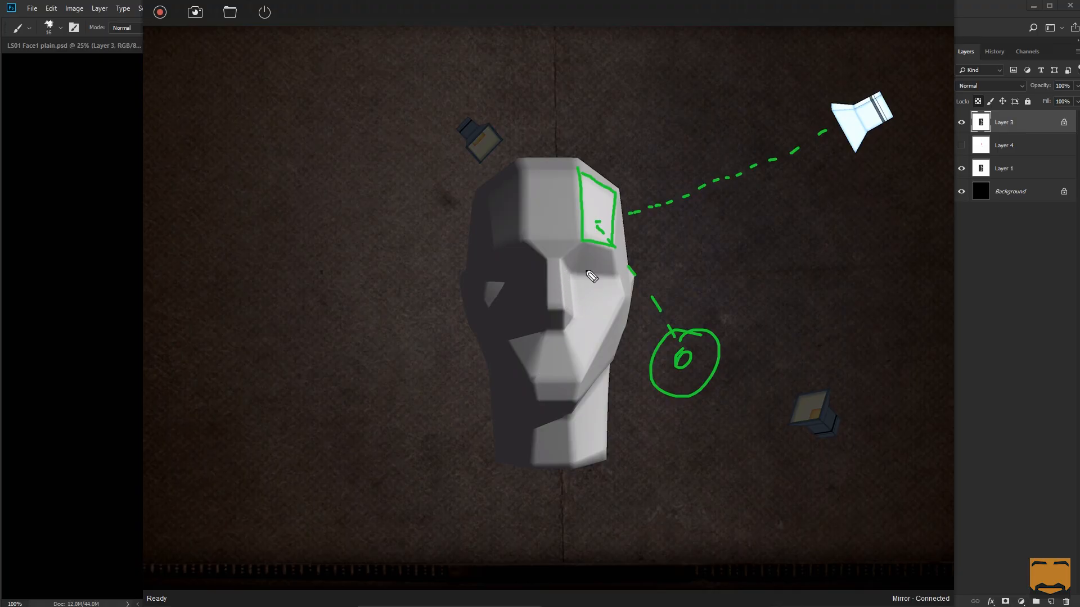
Mark the nose and cheek planes with green lines to the lamp and the eye, and clear the markup.
{"action": "mouse_move", "coordinate": [816, 135]}
{"action": "left_mouse_down"}
{"action": "mouse_move", "coordinate": [560, 288]}
{"action": "mouse_move", "coordinate": [561, 264]}
{"action": "mouse_move", "coordinate": [562, 306]}
{"action": "left_mouse_up"}
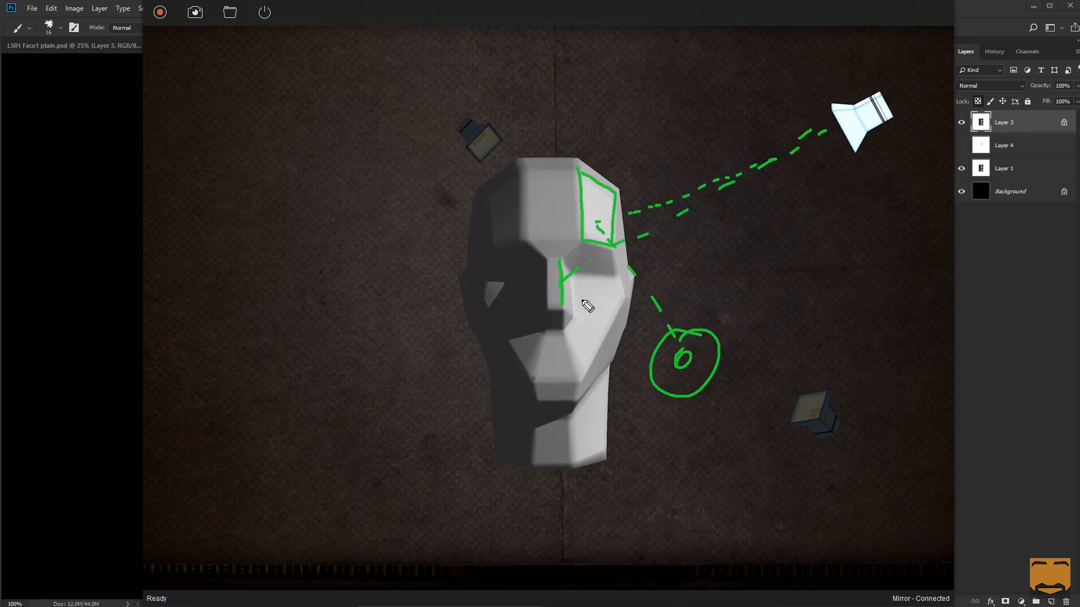
{"action": "left_click_drag", "start_coordinate": [616, 311], "coordinate": [658, 341]}
{"action": "mouse_move", "coordinate": [612, 280]}
{"action": "left_mouse_down"}
{"action": "mouse_move", "coordinate": [577, 323]}
{"action": "mouse_move", "coordinate": [581, 389]}
{"action": "mouse_move", "coordinate": [621, 310]}
{"action": "mouse_move", "coordinate": [613, 289]}
{"action": "left_mouse_up"}
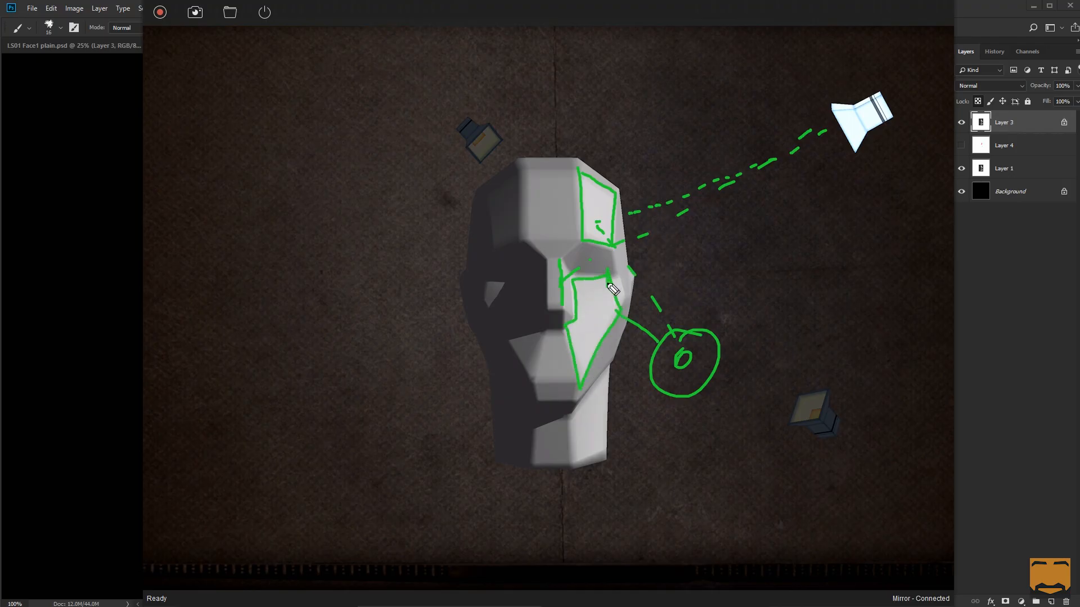
{"action": "key", "text": "e"}
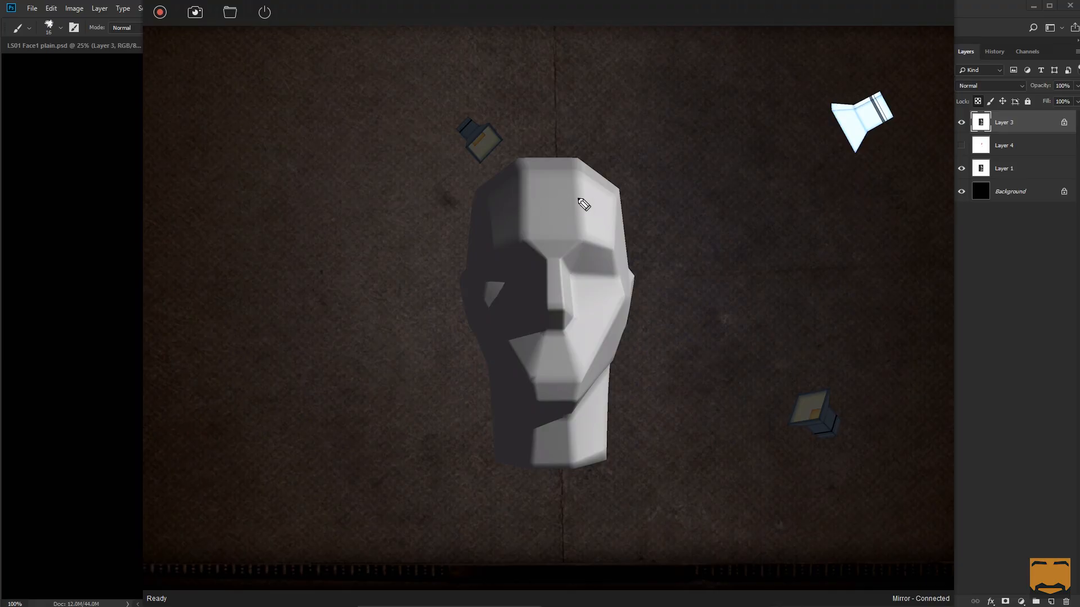
Number the three forehead planes 1, 2 and 3 in green, mark over the numbers and both side planes, and clear the markup.
{"action": "left_click_drag", "start_coordinate": [597, 198], "coordinate": [597, 223]}
{"action": "left_click_drag", "start_coordinate": [493, 203], "coordinate": [500, 224]}
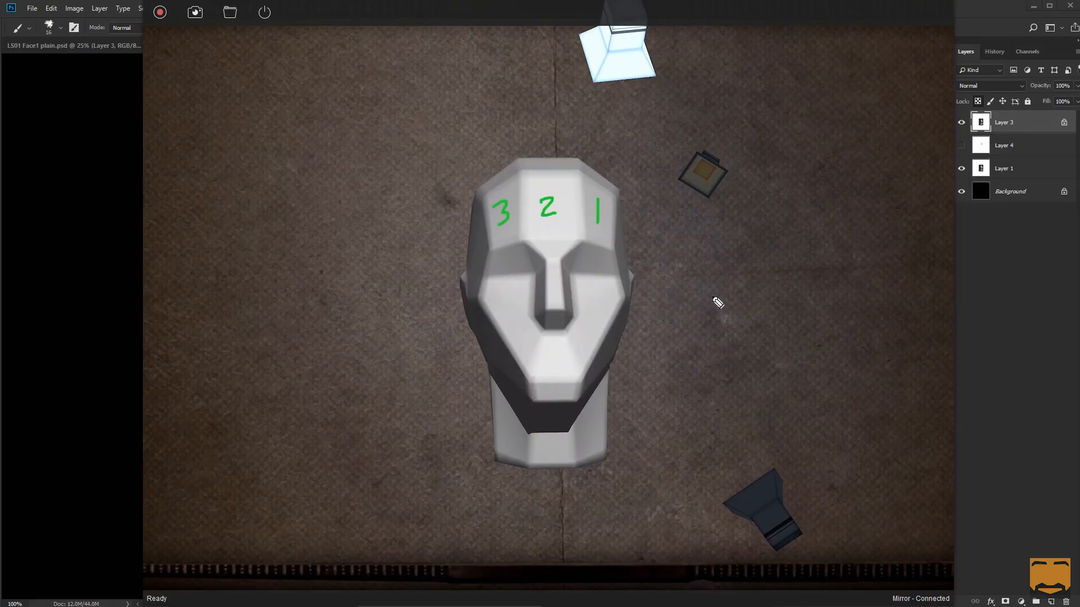
{"action": "mouse_move", "coordinate": [554, 211]}
{"action": "left_mouse_down"}
{"action": "mouse_move", "coordinate": [565, 213]}
{"action": "mouse_move", "coordinate": [506, 212]}
{"action": "left_mouse_up"}
{"action": "left_click_drag", "start_coordinate": [597, 204], "coordinate": [601, 217]}
{"action": "mouse_move", "coordinate": [478, 230]}
{"action": "left_mouse_down"}
{"action": "mouse_move", "coordinate": [477, 247]}
{"action": "mouse_move", "coordinate": [478, 226]}
{"action": "left_mouse_up"}
{"action": "left_click_drag", "start_coordinate": [617, 225], "coordinate": [618, 243]}
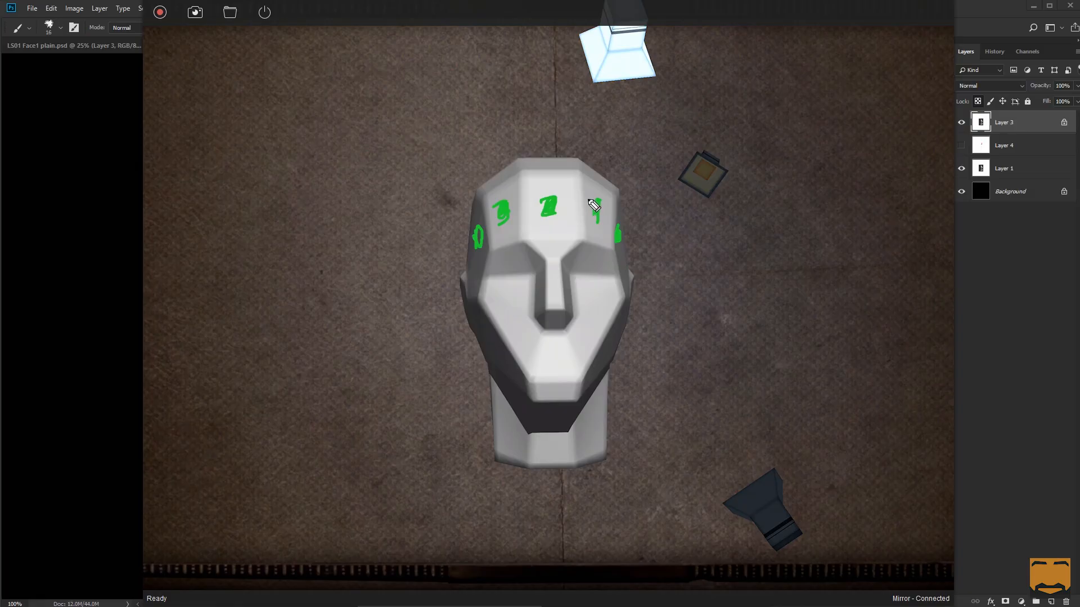
{"action": "key", "text": "e"}
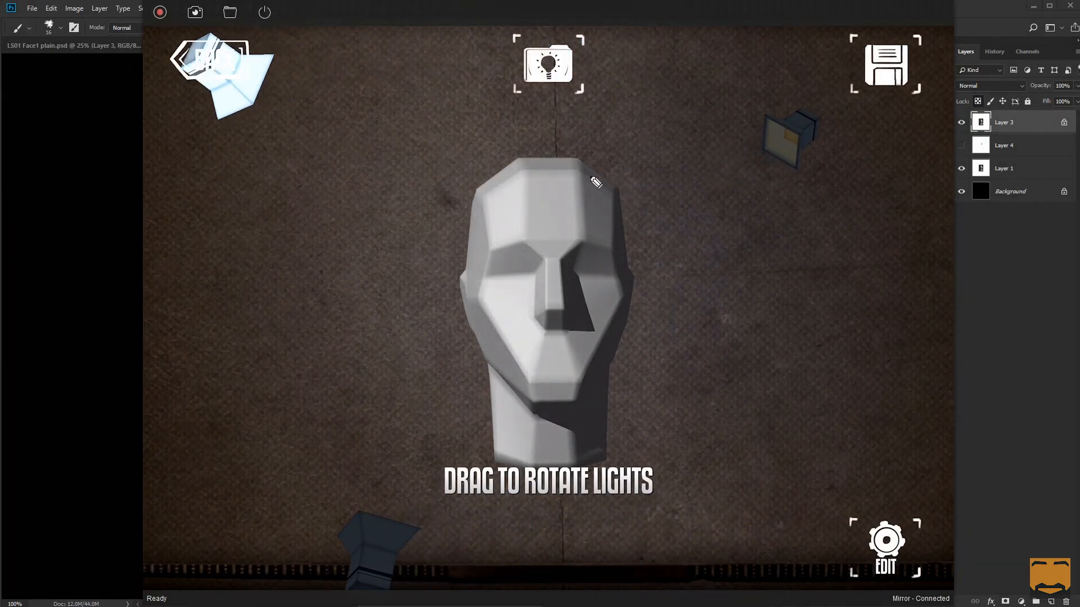
Outline the lit forehead planes in green, outline the eye-socket, brow and chin planes lit from below, and clear the markup.
{"action": "left_click_drag", "start_coordinate": [514, 188], "coordinate": [516, 178]}
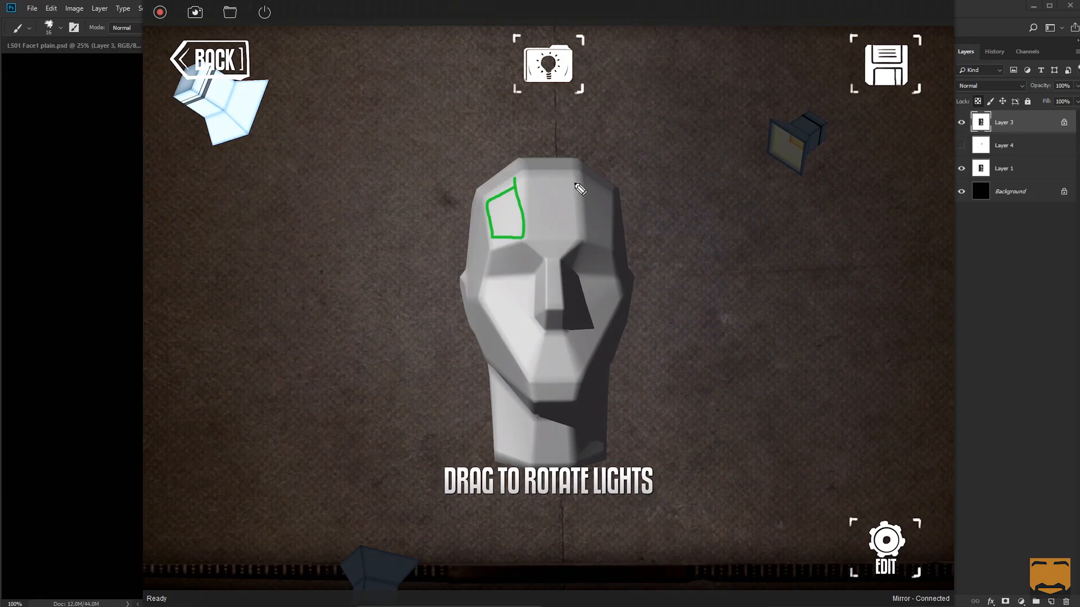
{"action": "mouse_move", "coordinate": [588, 183]}
{"action": "left_mouse_down"}
{"action": "mouse_move", "coordinate": [585, 232]}
{"action": "mouse_move", "coordinate": [589, 177]}
{"action": "left_mouse_up"}
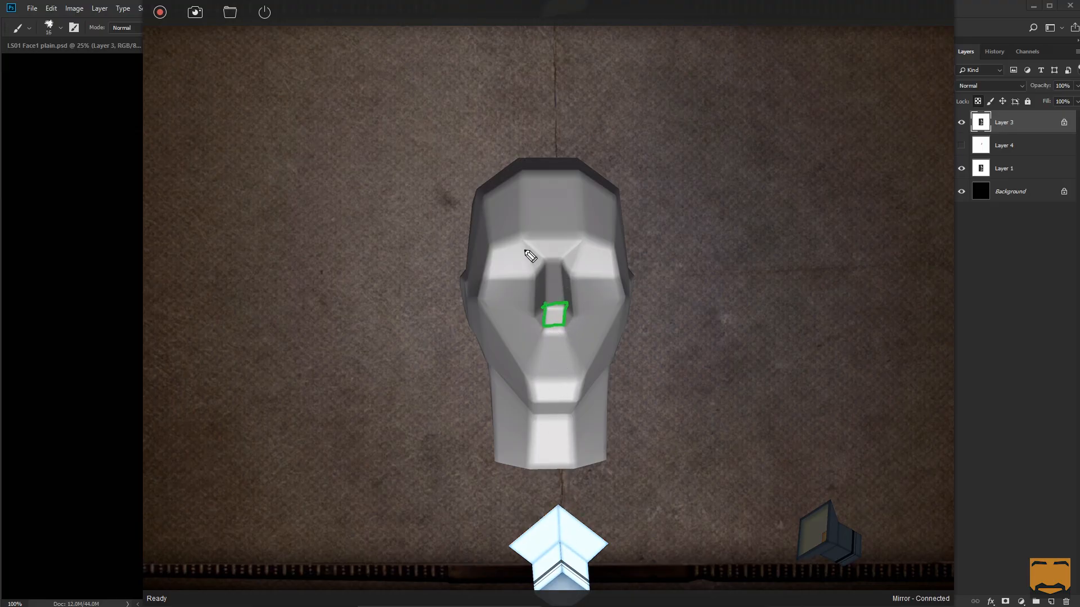
{"action": "mouse_move", "coordinate": [526, 251]}
{"action": "left_mouse_down"}
{"action": "mouse_move", "coordinate": [527, 277]}
{"action": "mouse_move", "coordinate": [491, 281]}
{"action": "mouse_move", "coordinate": [496, 247]}
{"action": "mouse_move", "coordinate": [522, 240]}
{"action": "mouse_move", "coordinate": [574, 278]}
{"action": "mouse_move", "coordinate": [613, 285]}
{"action": "mouse_move", "coordinate": [613, 248]}
{"action": "mouse_move", "coordinate": [580, 243]}
{"action": "left_mouse_up"}
{"action": "mouse_move", "coordinate": [529, 378]}
{"action": "left_mouse_down"}
{"action": "mouse_move", "coordinate": [577, 402]}
{"action": "mouse_move", "coordinate": [532, 404]}
{"action": "mouse_move", "coordinate": [529, 380]}
{"action": "left_mouse_up"}
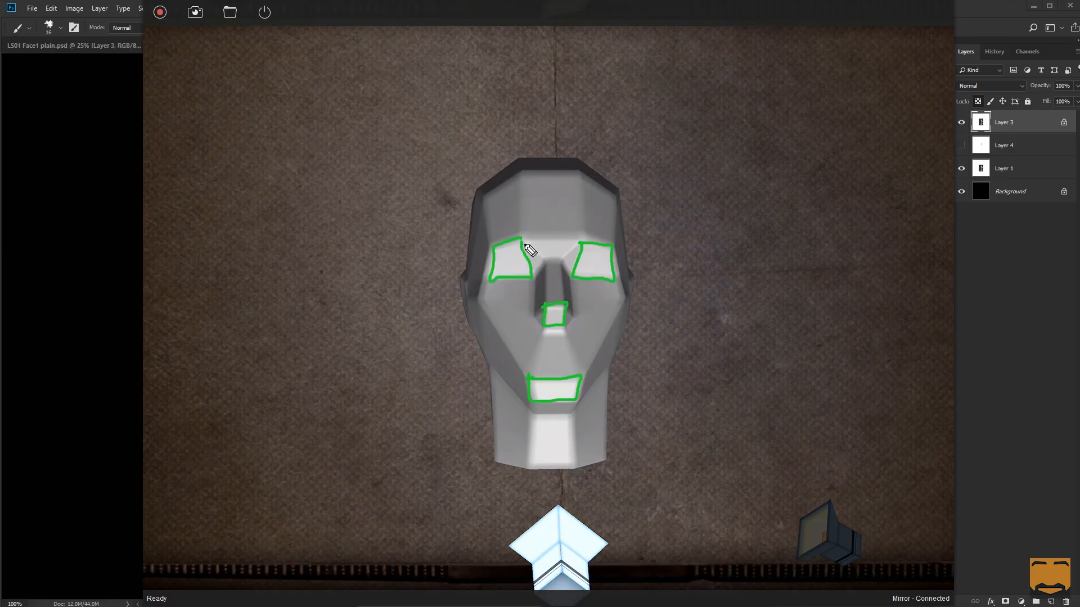
{"action": "mouse_move", "coordinate": [527, 247]}
{"action": "left_mouse_down"}
{"action": "mouse_move", "coordinate": [578, 239]}
{"action": "mouse_move", "coordinate": [569, 249]}
{"action": "mouse_move", "coordinate": [526, 246]}
{"action": "left_mouse_up"}
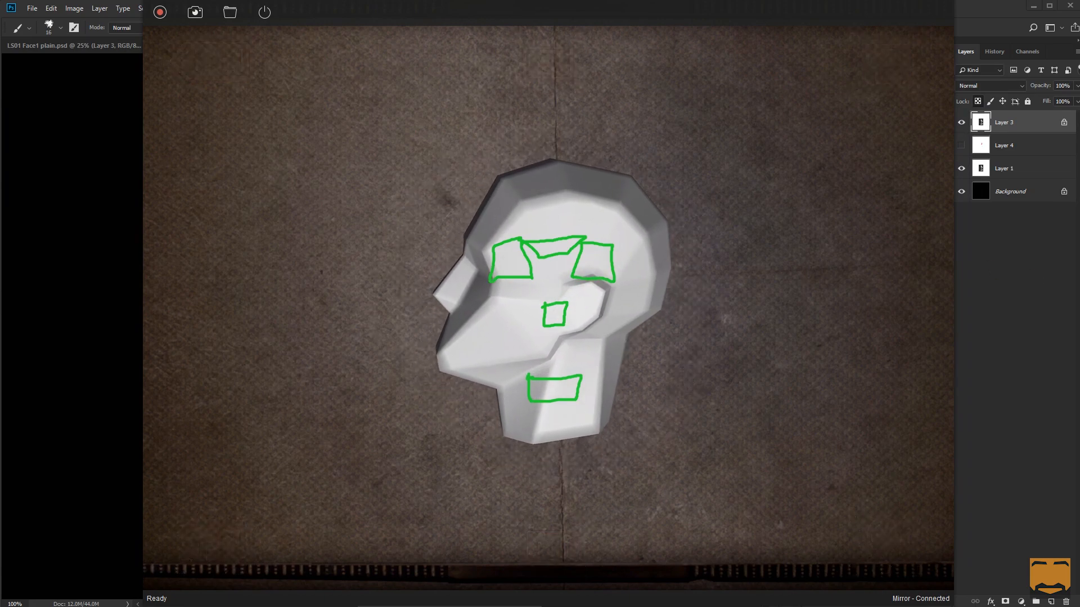
{"action": "key", "text": "e"}
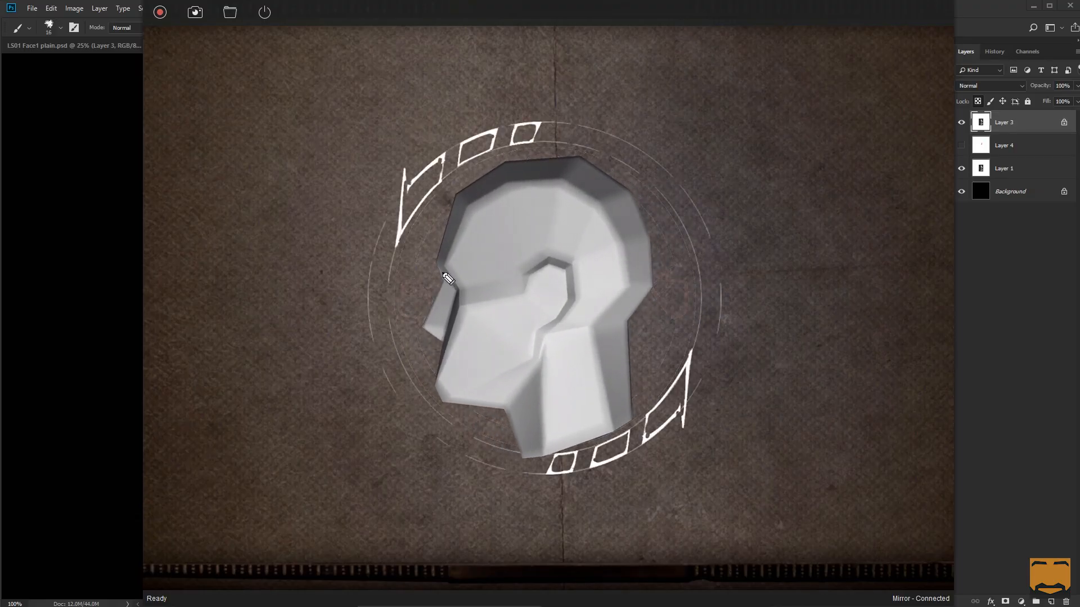
Trace the brow and nose planes in green on the head turned to profile.
{"action": "left_click_drag", "start_coordinate": [441, 262], "coordinate": [453, 282]}
{"action": "left_click_drag", "start_coordinate": [438, 333], "coordinate": [430, 333]}
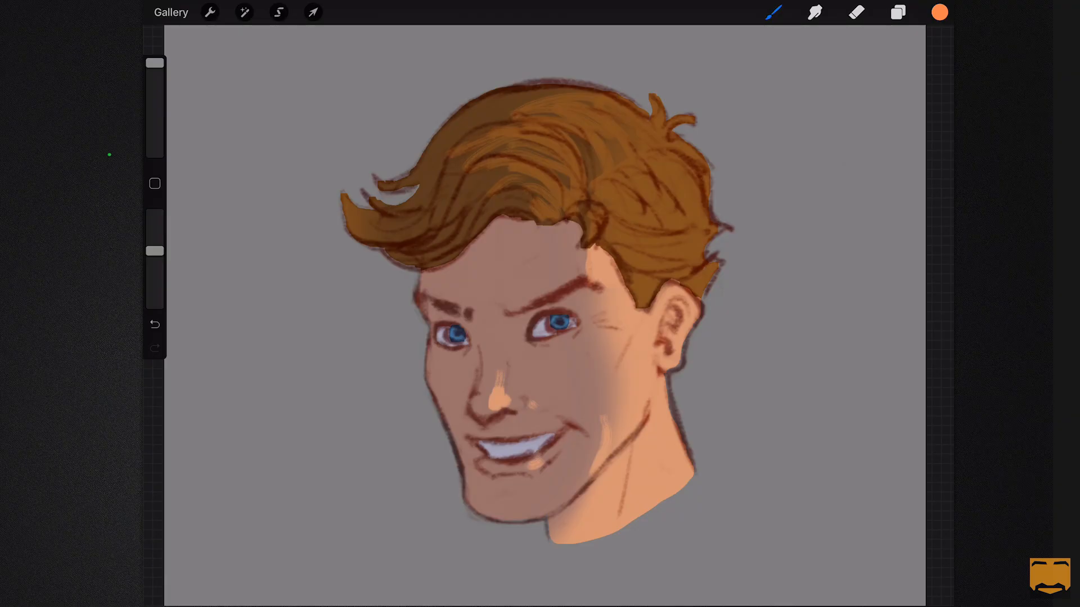
{"action": "scroll", "coordinate": [544, 315], "scroll_direction": "up", "scroll_amount": 1}
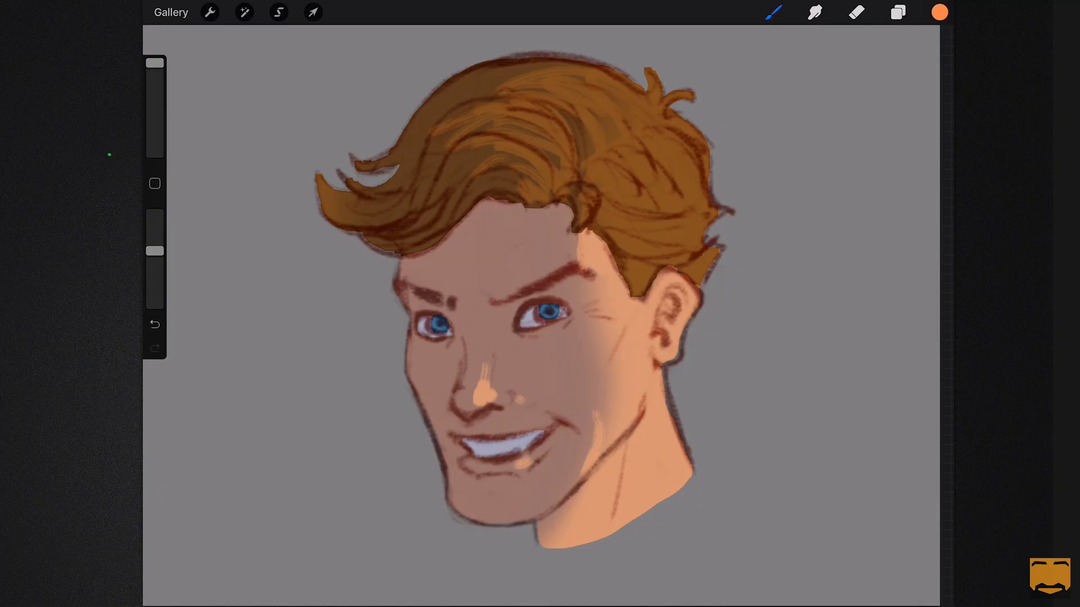
{"action": "scroll", "coordinate": [541, 315], "scroll_direction": "down", "scroll_amount": 2}
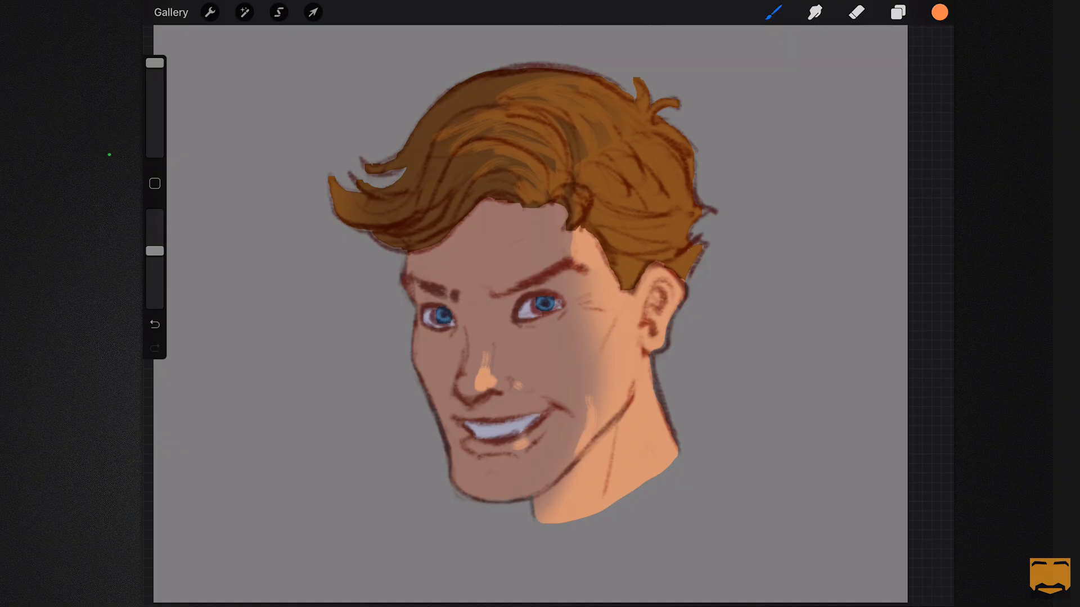
{"action": "left_click_drag", "start_coordinate": [583, 233], "coordinate": [589, 249]}
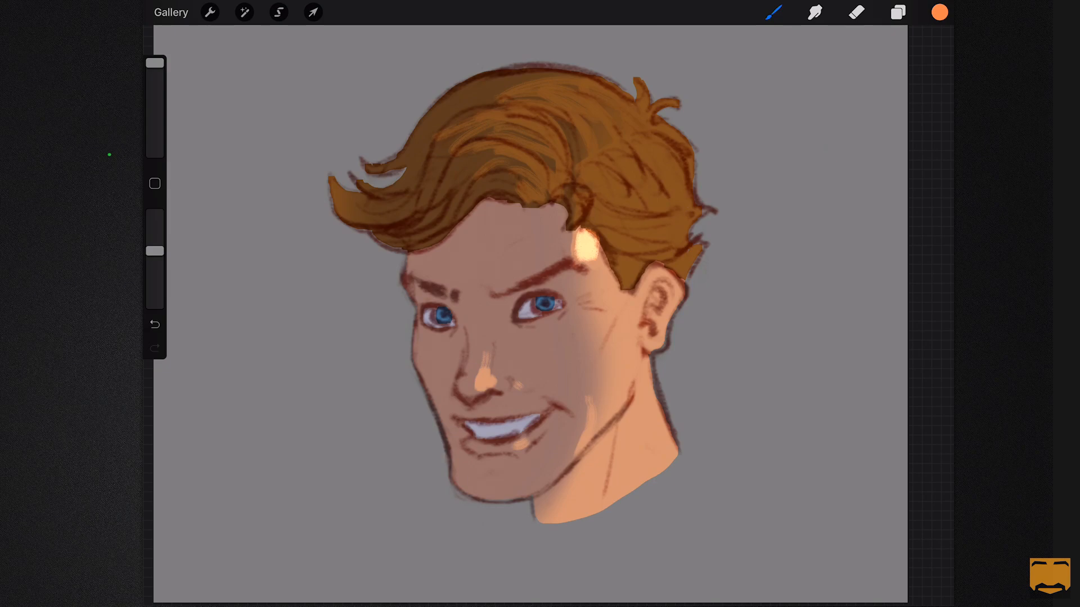
{"action": "key", "text": "ctrl+z"}
Reduce the brush opacity and size, and paint soft highlights on the temple, cheek and nose of the comic portrait on Layer 7.
{"action": "left_click_drag", "start_coordinate": [155, 251], "coordinate": [155, 287]}
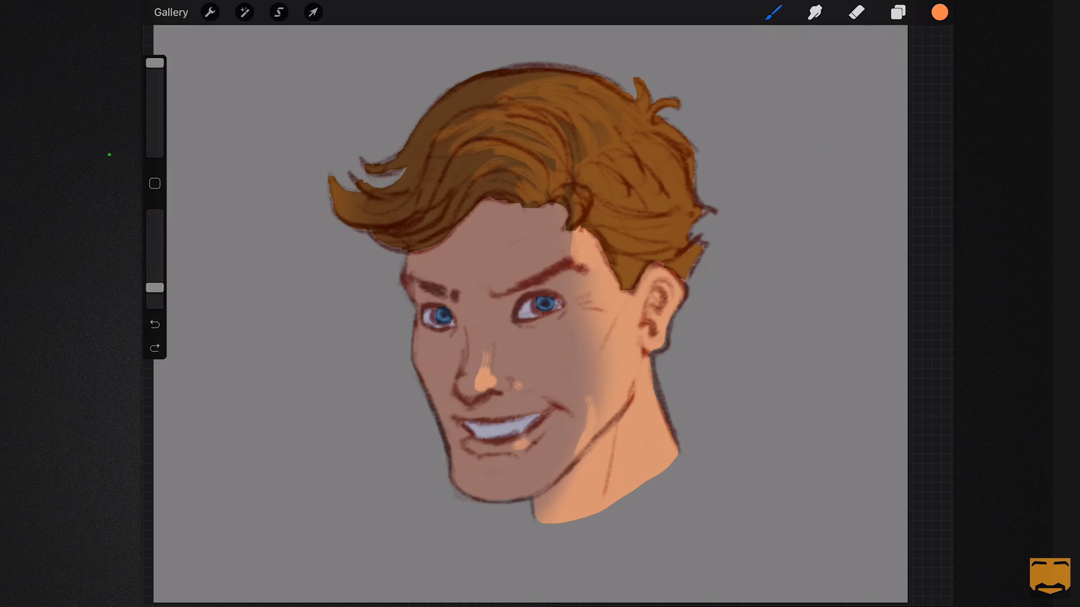
{"action": "left_click", "coordinate": [898, 12]}
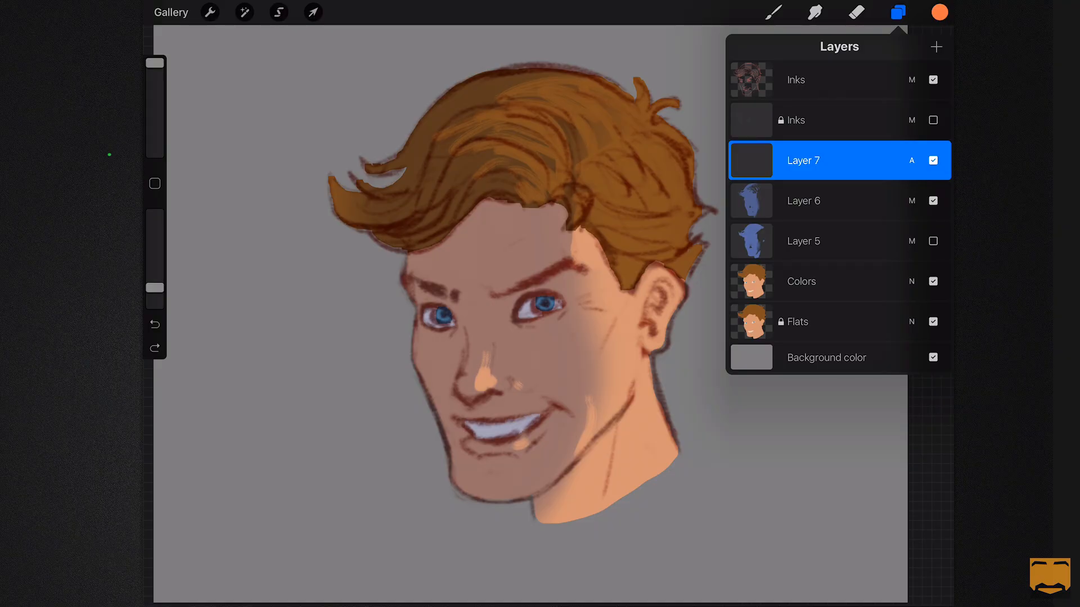
{"action": "left_click", "coordinate": [898, 13]}
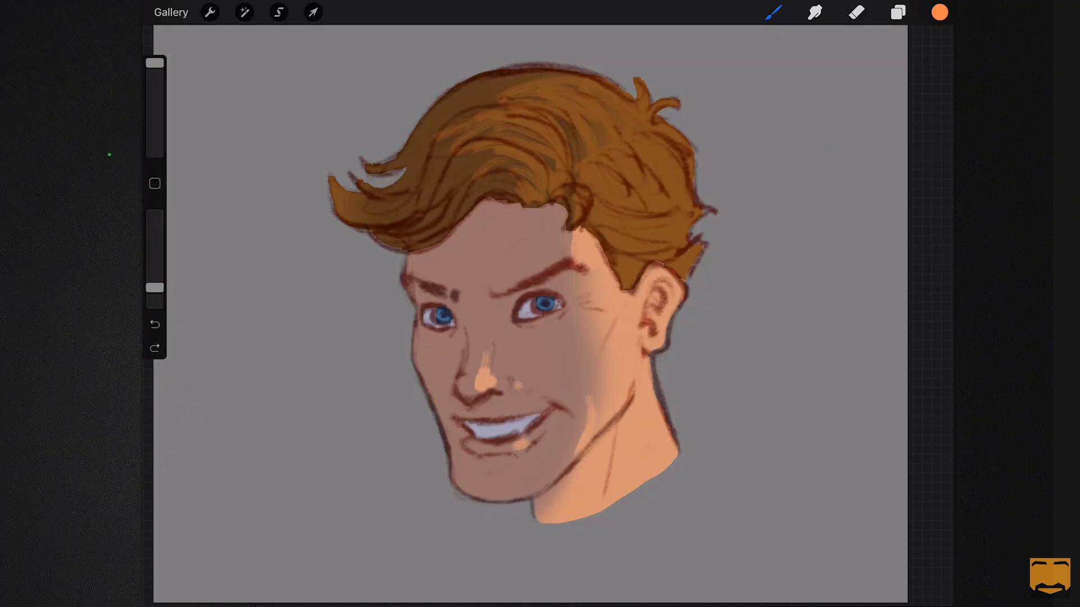
{"action": "left_click_drag", "start_coordinate": [155, 63], "coordinate": [155, 88]}
{"action": "mouse_move", "coordinate": [583, 230]}
{"action": "left_mouse_down"}
{"action": "mouse_move", "coordinate": [604, 277]}
{"action": "mouse_move", "coordinate": [604, 338]}
{"action": "left_mouse_up"}
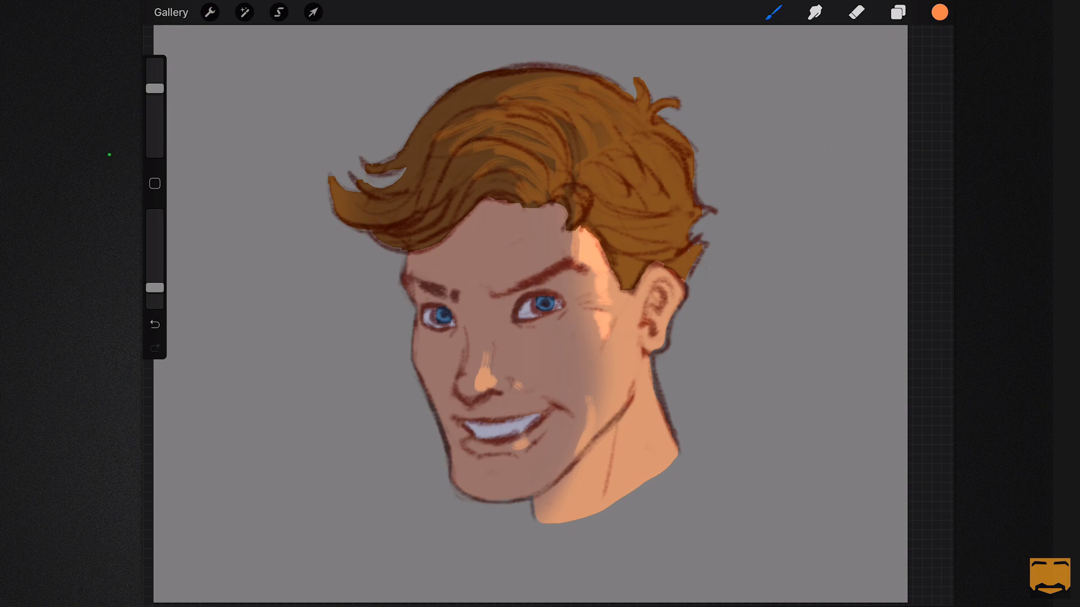
{"action": "left_click_drag", "start_coordinate": [592, 398], "coordinate": [591, 439]}
{"action": "left_click_drag", "start_coordinate": [488, 372], "coordinate": [484, 381]}
Paint orange highlight strokes on the ear and down the lit side of the neck.
{"action": "mouse_move", "coordinate": [653, 270]}
{"action": "left_mouse_down"}
{"action": "mouse_move", "coordinate": [676, 298]}
{"action": "mouse_move", "coordinate": [647, 333]}
{"action": "mouse_move", "coordinate": [674, 453]}
{"action": "left_mouse_up"}
{"action": "left_click_drag", "start_coordinate": [648, 371], "coordinate": [661, 466]}
{"action": "left_click_drag", "start_coordinate": [643, 395], "coordinate": [646, 474]}
{"action": "left_click_drag", "start_coordinate": [634, 418], "coordinate": [634, 485]}
{"action": "left_click_drag", "start_coordinate": [607, 450], "coordinate": [591, 492]}
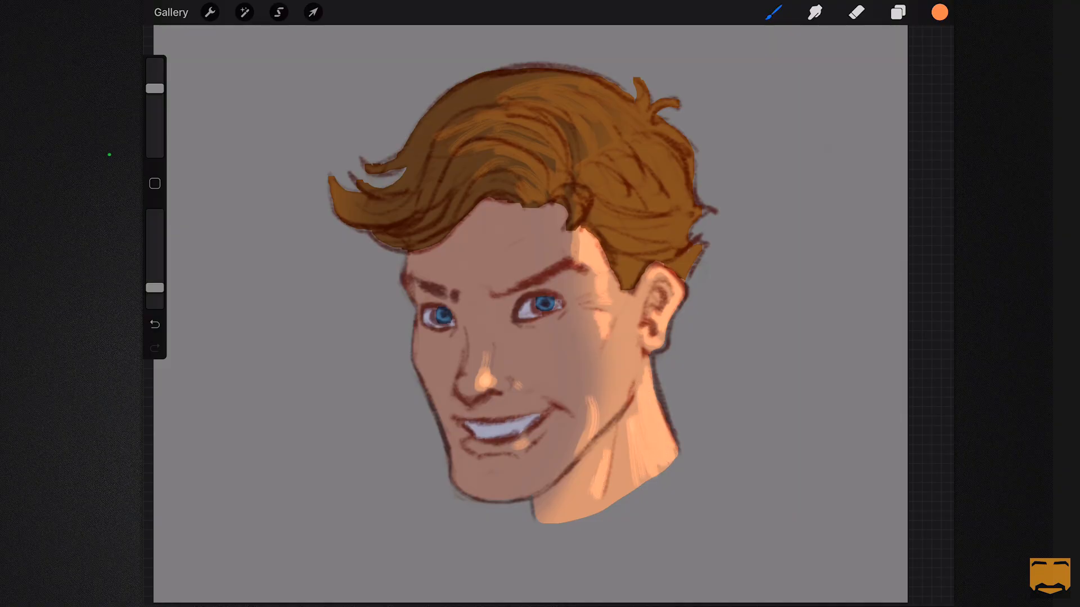
Smudge the temple, cheek and neck highlights into the skin with an enlarged Smudge brush.
{"action": "left_click", "coordinate": [814, 11]}
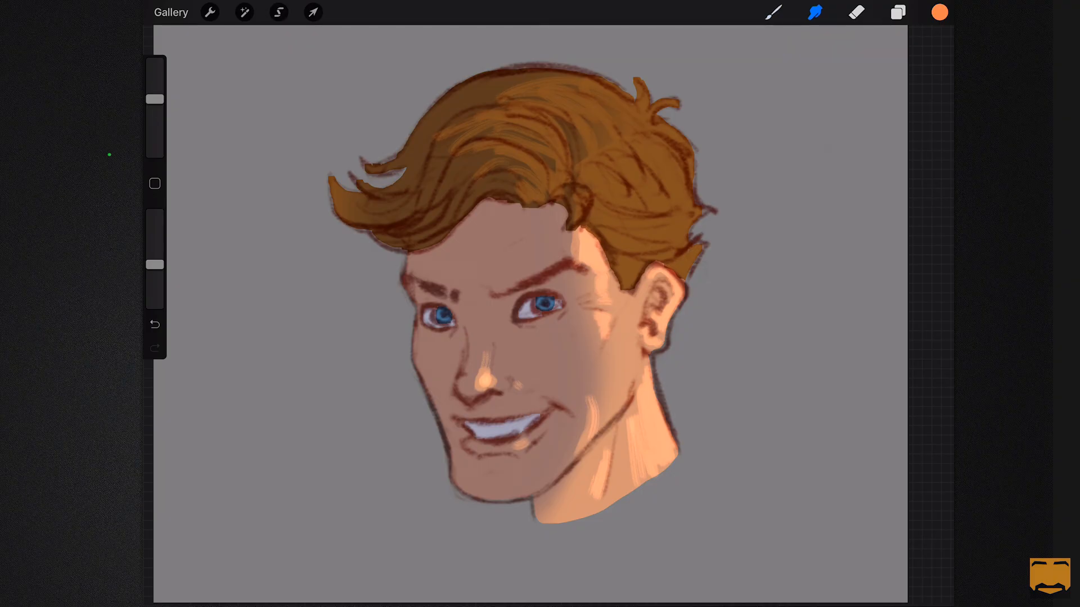
{"action": "left_click_drag", "start_coordinate": [155, 89], "coordinate": [155, 117]}
{"action": "mouse_move", "coordinate": [586, 293]}
{"action": "left_mouse_down"}
{"action": "mouse_move", "coordinate": [598, 289]}
{"action": "mouse_move", "coordinate": [598, 342]}
{"action": "left_mouse_up"}
{"action": "left_click_drag", "start_coordinate": [586, 415], "coordinate": [583, 389]}
{"action": "left_click_drag", "start_coordinate": [595, 481], "coordinate": [599, 468]}
{"action": "mouse_move", "coordinate": [624, 434]}
{"action": "left_mouse_down"}
{"action": "mouse_move", "coordinate": [635, 407]}
{"action": "mouse_move", "coordinate": [623, 473]}
{"action": "mouse_move", "coordinate": [640, 467]}
{"action": "mouse_move", "coordinate": [658, 482]}
{"action": "mouse_move", "coordinate": [628, 492]}
{"action": "left_mouse_up"}
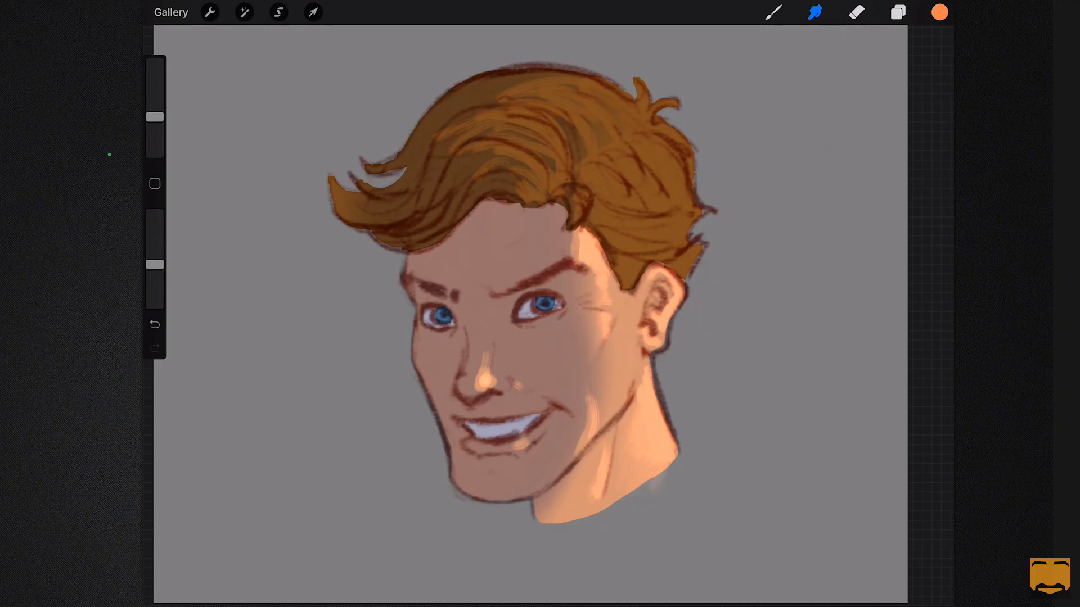
Paint orange highlight strokes along the hair locks on the crown, front wave and lit side, undoing the stroke over the shadowed front.
{"action": "left_click", "coordinate": [772, 12]}
{"action": "mouse_move", "coordinate": [521, 151]}
{"action": "left_mouse_down"}
{"action": "mouse_move", "coordinate": [547, 181]}
{"action": "mouse_move", "coordinate": [562, 175]}
{"action": "left_mouse_up"}
{"action": "left_click_drag", "start_coordinate": [538, 122], "coordinate": [570, 167]}
{"action": "mouse_move", "coordinate": [551, 96]}
{"action": "left_mouse_down"}
{"action": "mouse_move", "coordinate": [592, 151]}
{"action": "mouse_move", "coordinate": [634, 137]}
{"action": "left_mouse_up"}
{"action": "mouse_move", "coordinate": [583, 169]}
{"action": "left_mouse_down"}
{"action": "mouse_move", "coordinate": [656, 150]}
{"action": "mouse_move", "coordinate": [618, 190]}
{"action": "mouse_move", "coordinate": [625, 202]}
{"action": "mouse_move", "coordinate": [674, 173]}
{"action": "mouse_move", "coordinate": [681, 184]}
{"action": "left_mouse_up"}
{"action": "left_click_drag", "start_coordinate": [604, 201], "coordinate": [687, 218]}
{"action": "mouse_move", "coordinate": [602, 231]}
{"action": "left_mouse_down"}
{"action": "mouse_move", "coordinate": [687, 210]}
{"action": "mouse_move", "coordinate": [662, 272]}
{"action": "left_mouse_up"}
{"action": "left_click_drag", "start_coordinate": [681, 217], "coordinate": [693, 227]}
{"action": "left_click_drag", "start_coordinate": [595, 113], "coordinate": [612, 140]}
{"action": "left_click_drag", "start_coordinate": [590, 84], "coordinate": [618, 106]}
{"action": "left_click_drag", "start_coordinate": [558, 90], "coordinate": [581, 85]}
{"action": "left_click_drag", "start_coordinate": [466, 97], "coordinate": [383, 217]}
{"action": "key", "text": "ctrl+z"}
{"action": "left_click_drag", "start_coordinate": [598, 186], "coordinate": [671, 161]}
{"action": "left_click_drag", "start_coordinate": [590, 125], "coordinate": [622, 107]}
{"action": "left_click_drag", "start_coordinate": [547, 145], "coordinate": [566, 148]}
{"action": "left_click_drag", "start_coordinate": [530, 162], "coordinate": [540, 171]}
{"action": "left_click_drag", "start_coordinate": [616, 222], "coordinate": [690, 205]}
{"action": "mouse_move", "coordinate": [627, 248]}
{"action": "left_mouse_down"}
{"action": "mouse_move", "coordinate": [670, 237]}
{"action": "mouse_move", "coordinate": [651, 256]}
{"action": "left_mouse_up"}
{"action": "left_click_drag", "start_coordinate": [626, 272], "coordinate": [707, 236]}
{"action": "mouse_move", "coordinate": [600, 176]}
{"action": "left_mouse_down"}
{"action": "mouse_move", "coordinate": [617, 188]}
{"action": "mouse_move", "coordinate": [669, 159]}
{"action": "mouse_move", "coordinate": [603, 186]}
{"action": "left_mouse_up"}
{"action": "mouse_move", "coordinate": [548, 147]}
{"action": "left_mouse_down"}
{"action": "mouse_move", "coordinate": [557, 156]}
{"action": "mouse_move", "coordinate": [535, 170]}
{"action": "mouse_move", "coordinate": [544, 179]}
{"action": "left_mouse_up"}
{"action": "left_click_drag", "start_coordinate": [592, 125], "coordinate": [605, 119]}
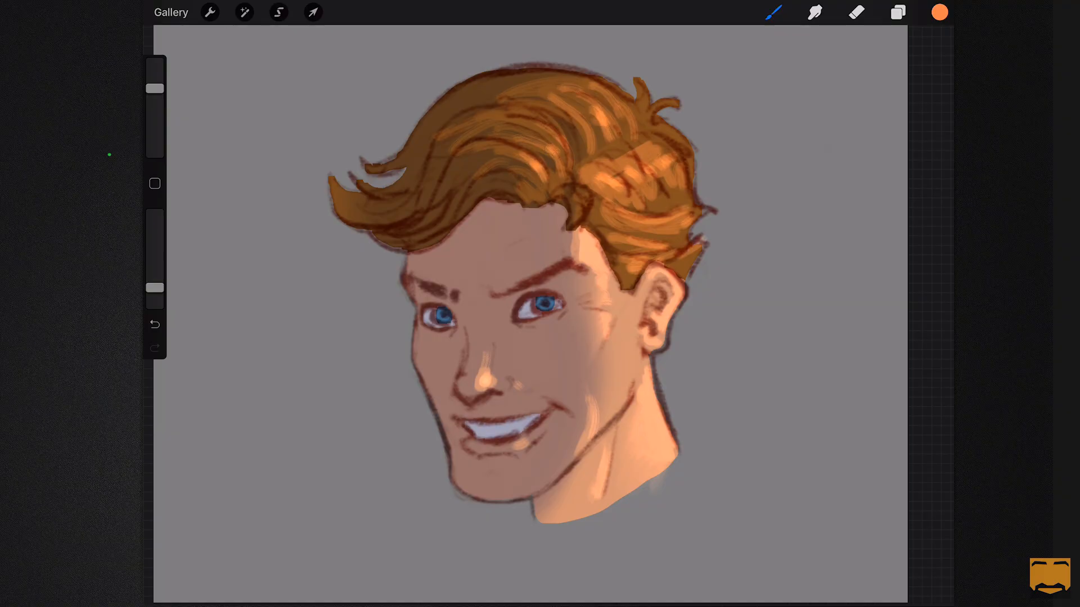
Smudge the hair highlights along the locks, reducing the Smudge brush size for the crown and the lit side.
{"action": "left_click", "coordinate": [815, 12]}
{"action": "mouse_move", "coordinate": [526, 155]}
{"action": "left_mouse_down"}
{"action": "mouse_move", "coordinate": [543, 178]}
{"action": "mouse_move", "coordinate": [557, 159]}
{"action": "left_mouse_up"}
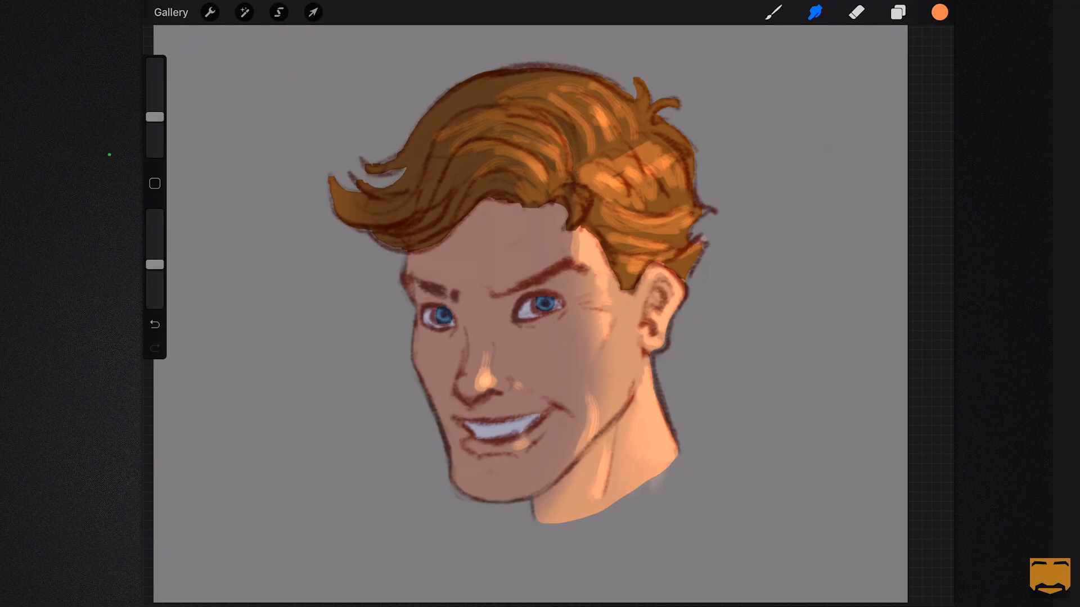
{"action": "left_click_drag", "start_coordinate": [155, 117], "coordinate": [155, 98]}
{"action": "mouse_move", "coordinate": [590, 140]}
{"action": "left_mouse_down"}
{"action": "mouse_move", "coordinate": [578, 119]}
{"action": "mouse_move", "coordinate": [585, 104]}
{"action": "mouse_move", "coordinate": [521, 96]}
{"action": "left_mouse_up"}
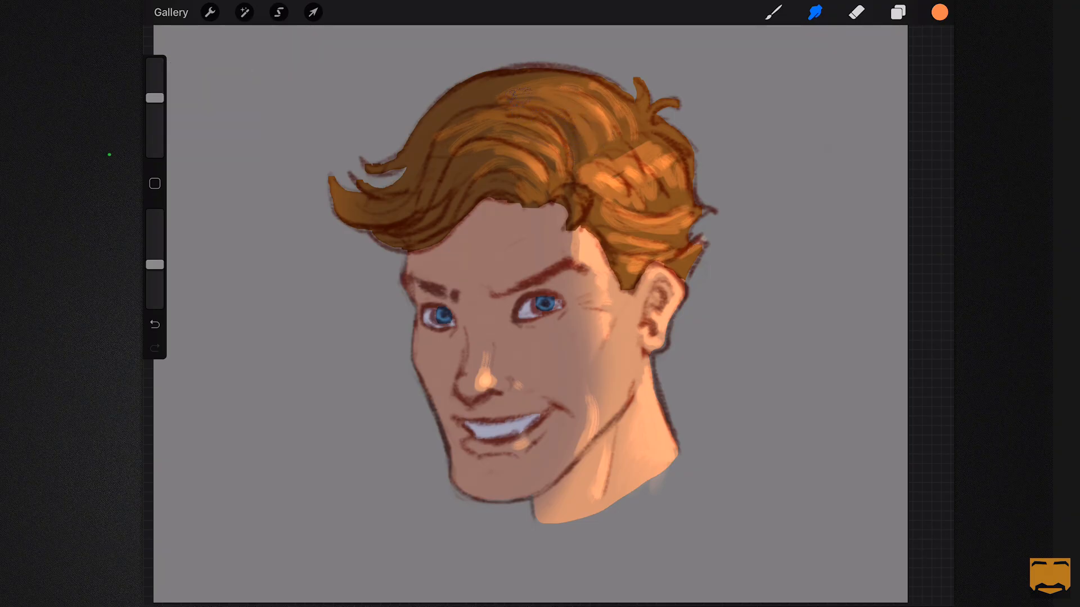
{"action": "mouse_move", "coordinate": [585, 186]}
{"action": "left_mouse_down"}
{"action": "mouse_move", "coordinate": [596, 174]}
{"action": "mouse_move", "coordinate": [625, 202]}
{"action": "mouse_move", "coordinate": [646, 147]}
{"action": "mouse_move", "coordinate": [614, 198]}
{"action": "mouse_move", "coordinate": [667, 219]}
{"action": "left_mouse_up"}
{"action": "mouse_move", "coordinate": [616, 228]}
{"action": "left_mouse_down"}
{"action": "mouse_move", "coordinate": [664, 236]}
{"action": "mouse_move", "coordinate": [661, 248]}
{"action": "left_mouse_up"}
{"action": "left_click_drag", "start_coordinate": [625, 267], "coordinate": [688, 224]}
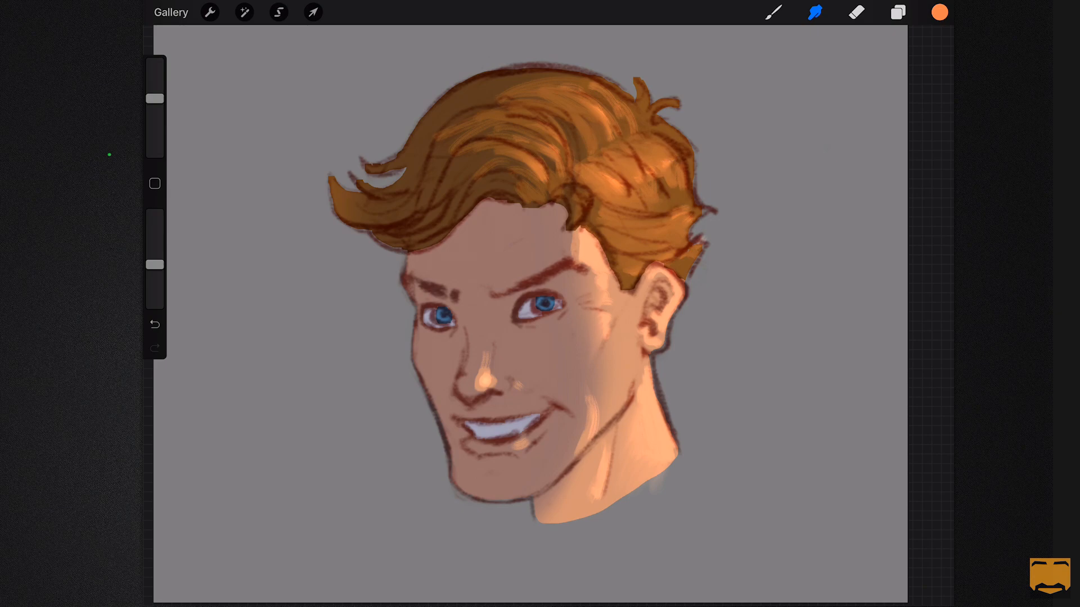
Shift the hue of Layer 7's highlights slightly using Hue, Saturation, Brightness, and return to the Smudge tool.
{"action": "left_click", "coordinate": [898, 12]}
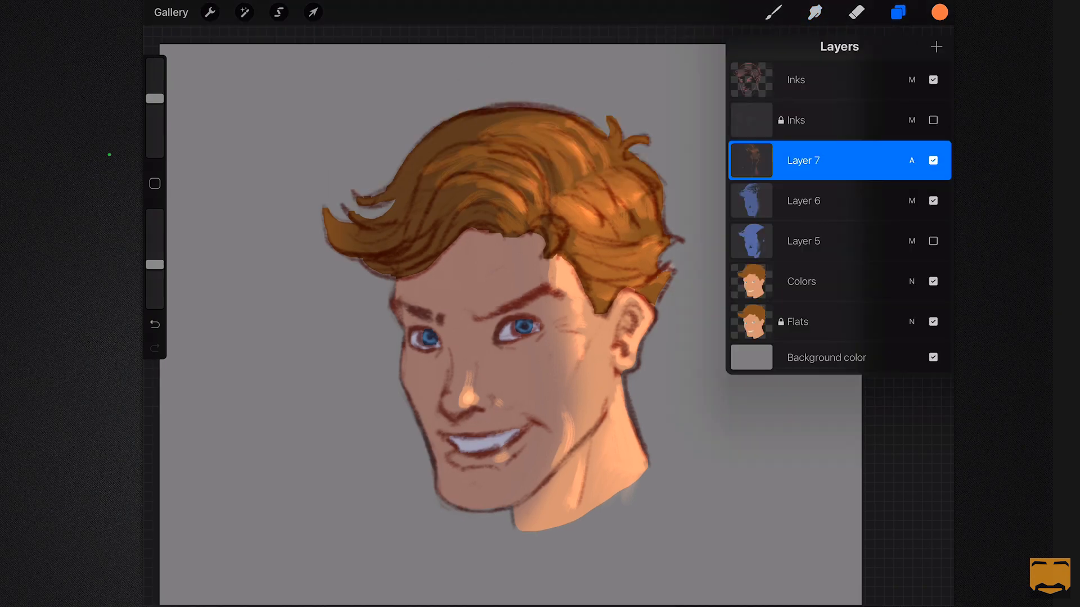
{"action": "left_click", "coordinate": [278, 11]}
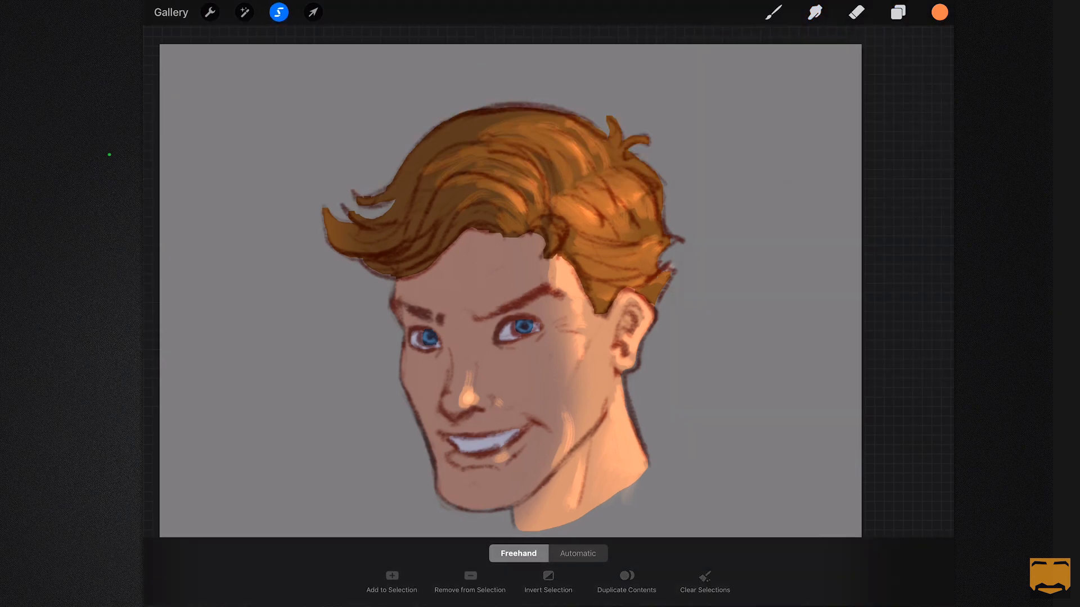
{"action": "left_click", "coordinate": [245, 11]}
{"action": "left_click", "coordinate": [241, 265]}
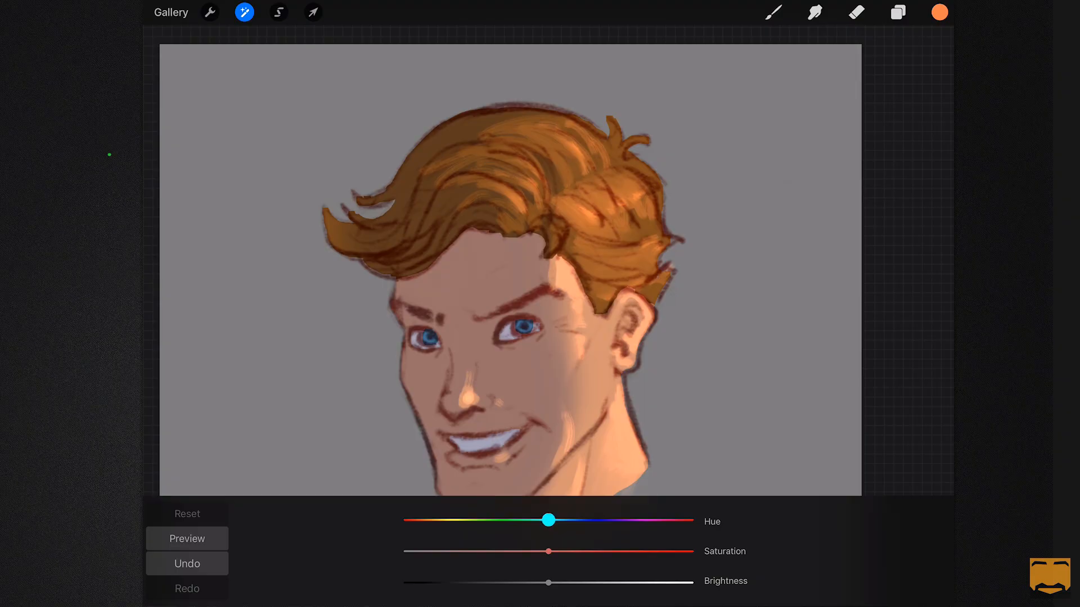
{"action": "mouse_move", "coordinate": [548, 521]}
{"action": "left_mouse_down"}
{"action": "mouse_move", "coordinate": [685, 520]}
{"action": "mouse_move", "coordinate": [429, 520]}
{"action": "mouse_move", "coordinate": [634, 520]}
{"action": "mouse_move", "coordinate": [528, 520]}
{"action": "mouse_move", "coordinate": [556, 521]}
{"action": "left_mouse_up"}
{"action": "left_click", "coordinate": [244, 12]}
{"action": "left_click", "coordinate": [814, 12]}
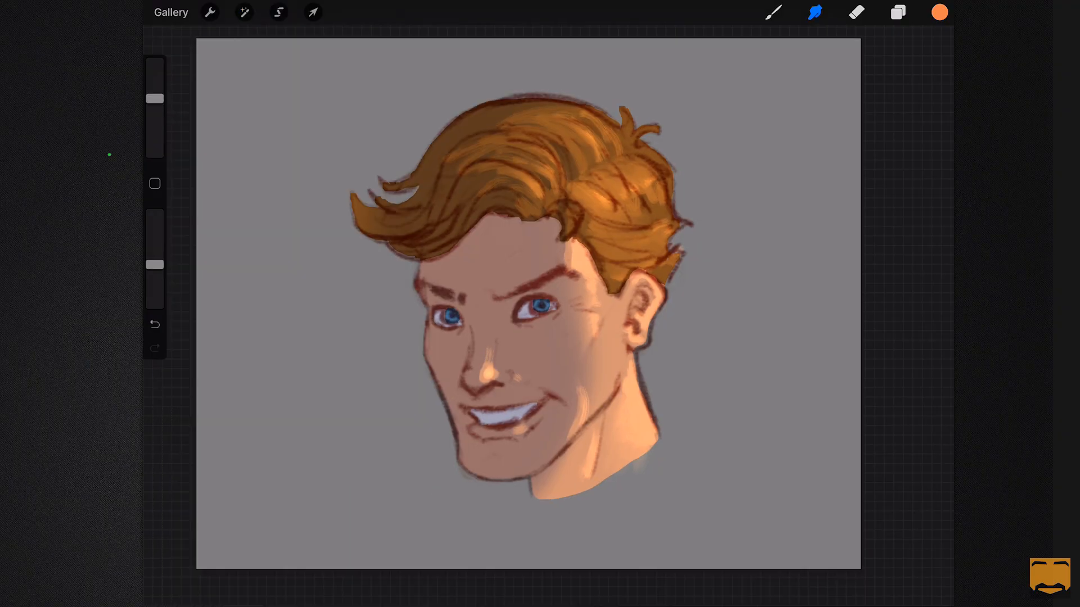